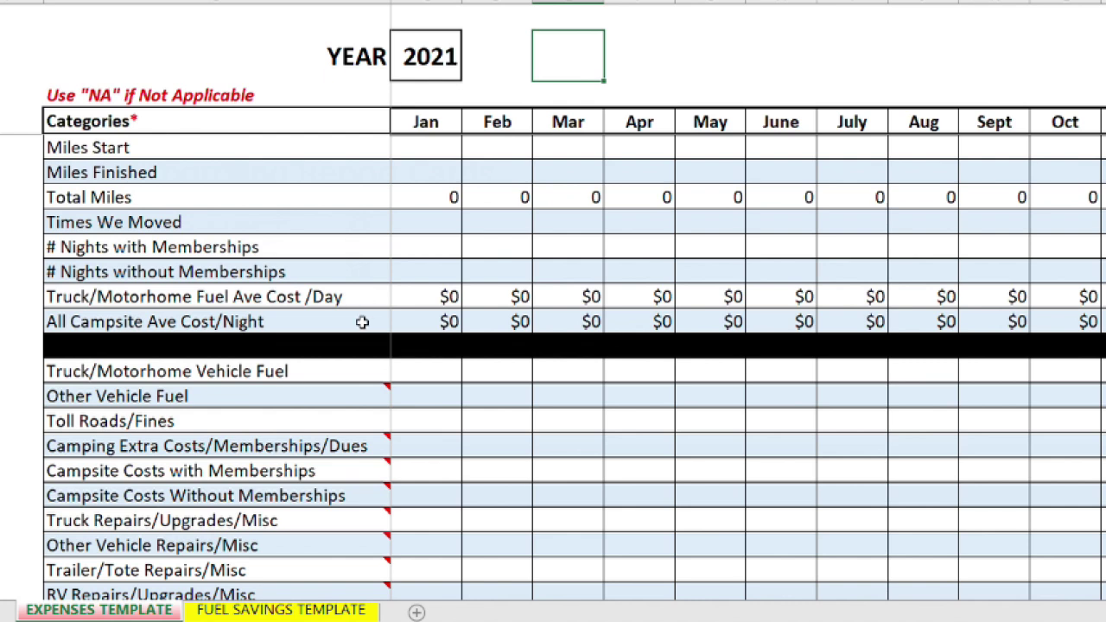
Step: Enter the January mileage: 200000 for Miles Start and 202000 for Miles Finished
click(437, 146)
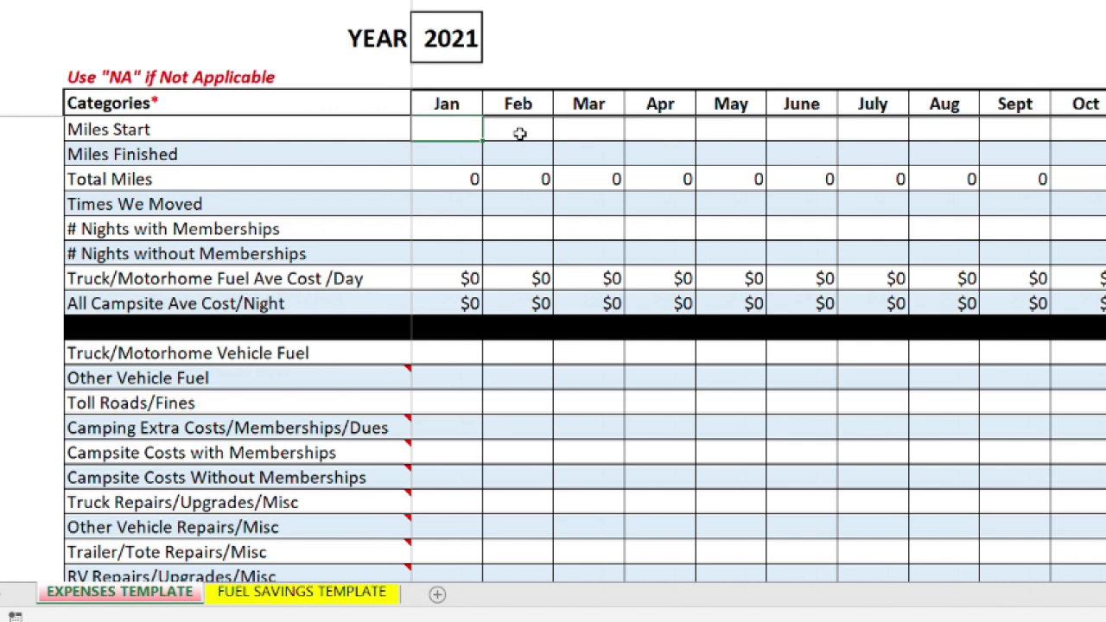
text(200000)
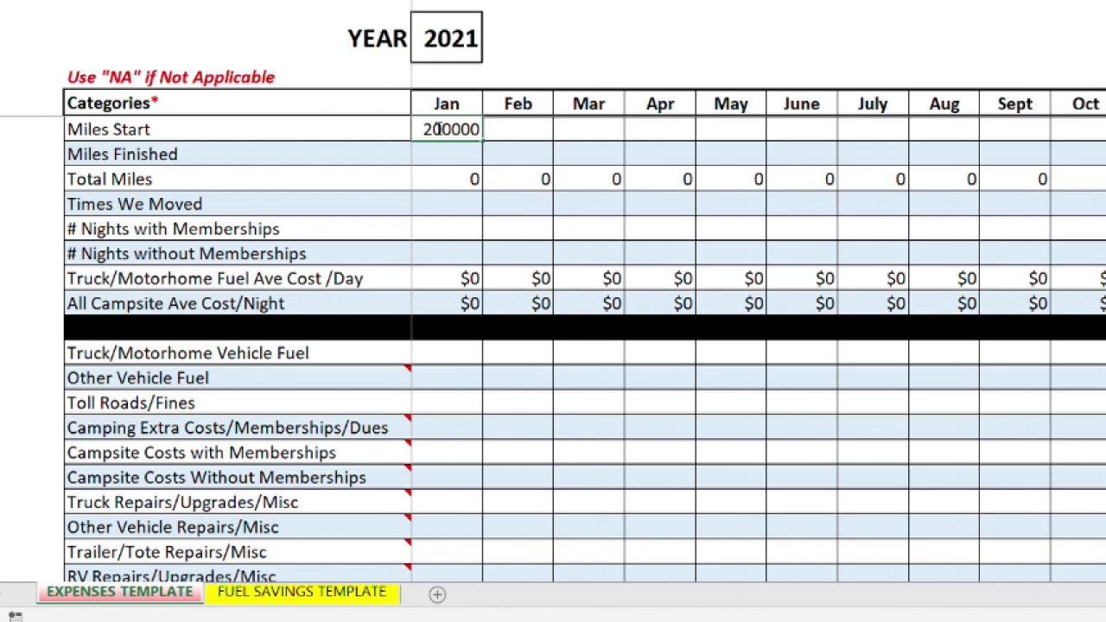
click(449, 156)
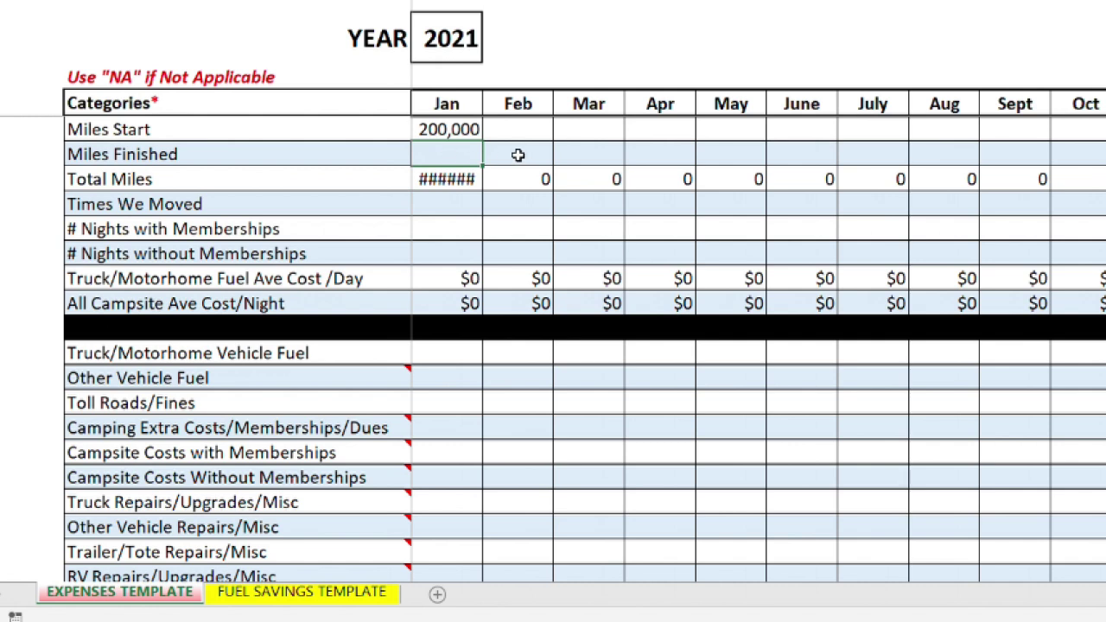
text(202000)
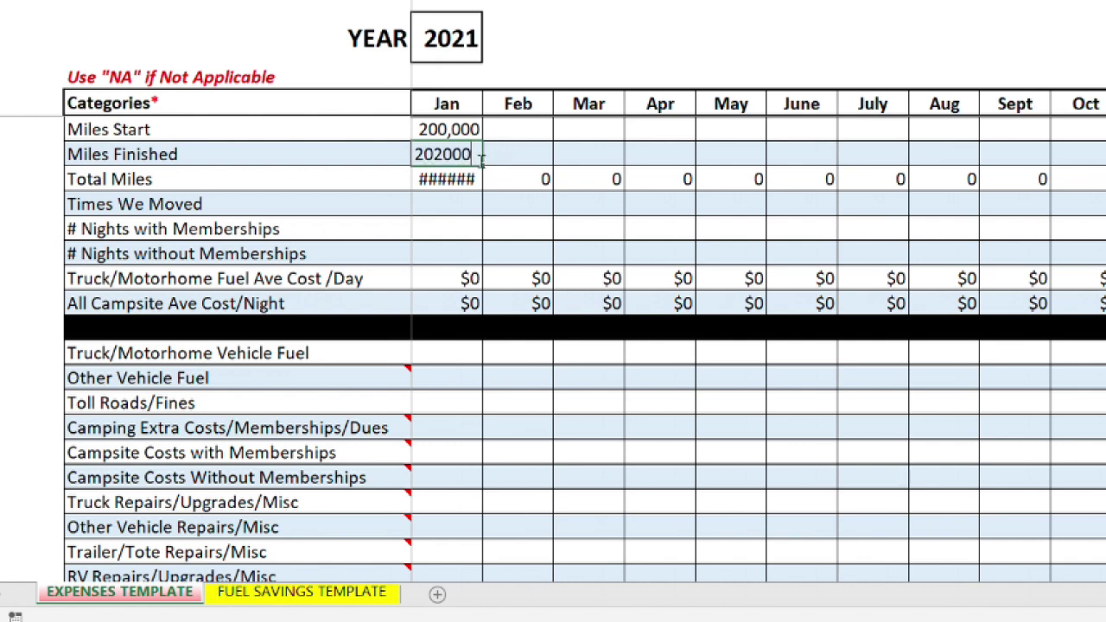
key(Return)
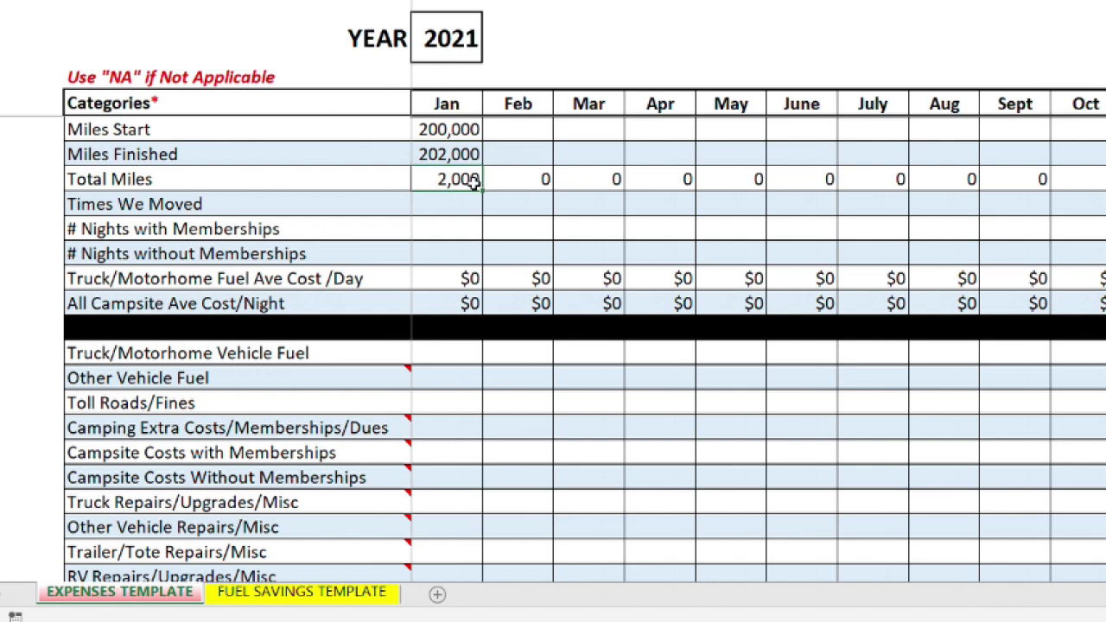
Step: Fill in January's Times We Moved as 3, nights with memberships as 21 and nights without memberships as 10
click(464, 206)
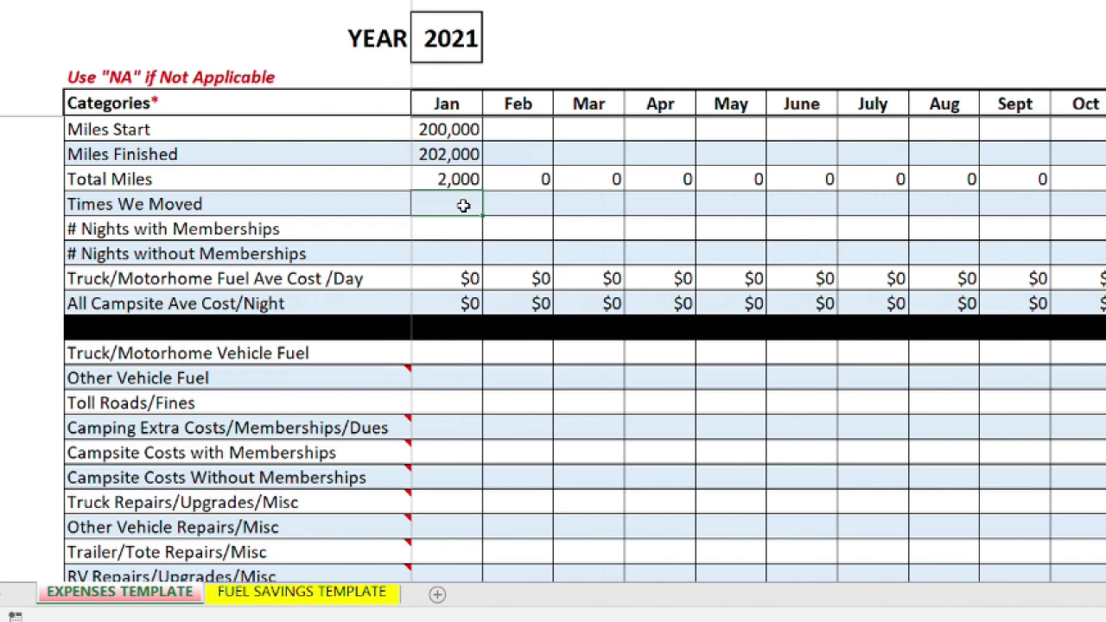
text(3)
click(466, 229)
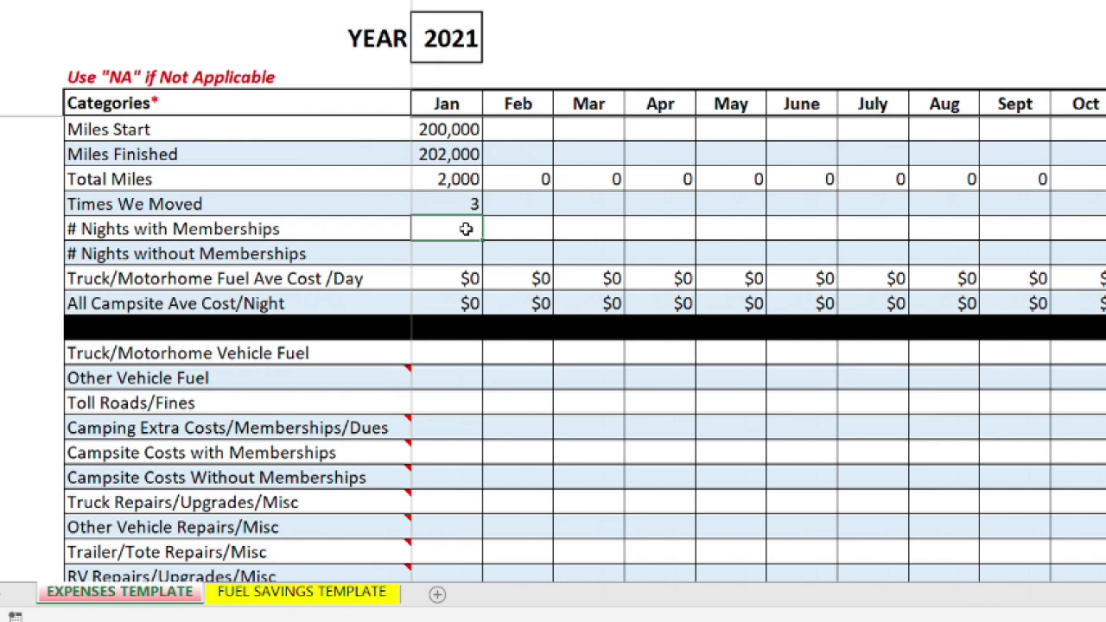
text(21)
click(456, 254)
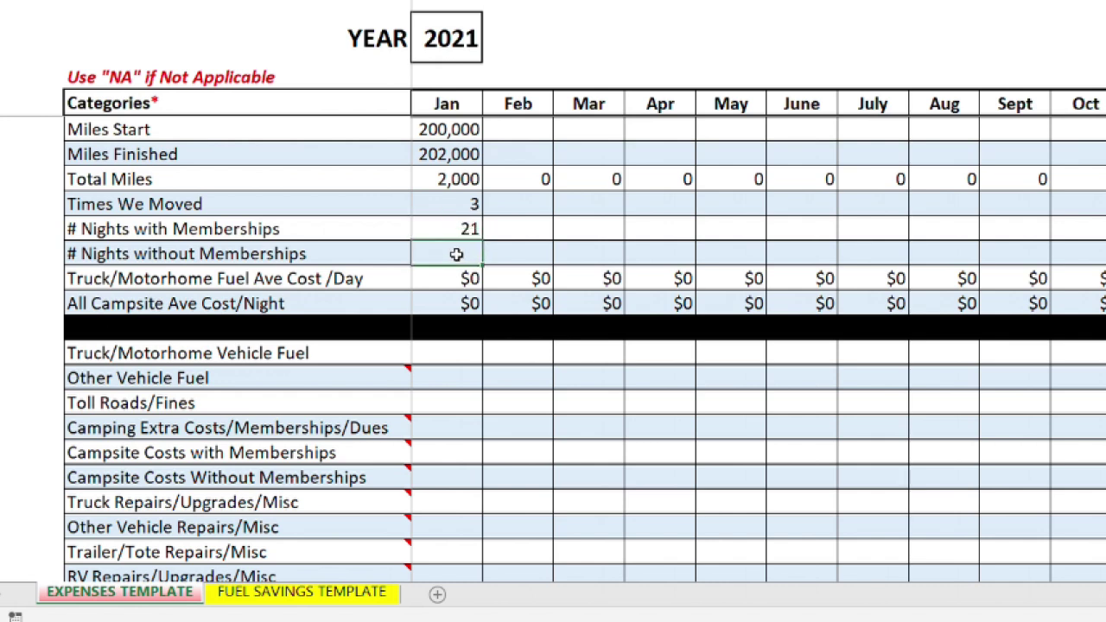
text(10)
click(516, 262)
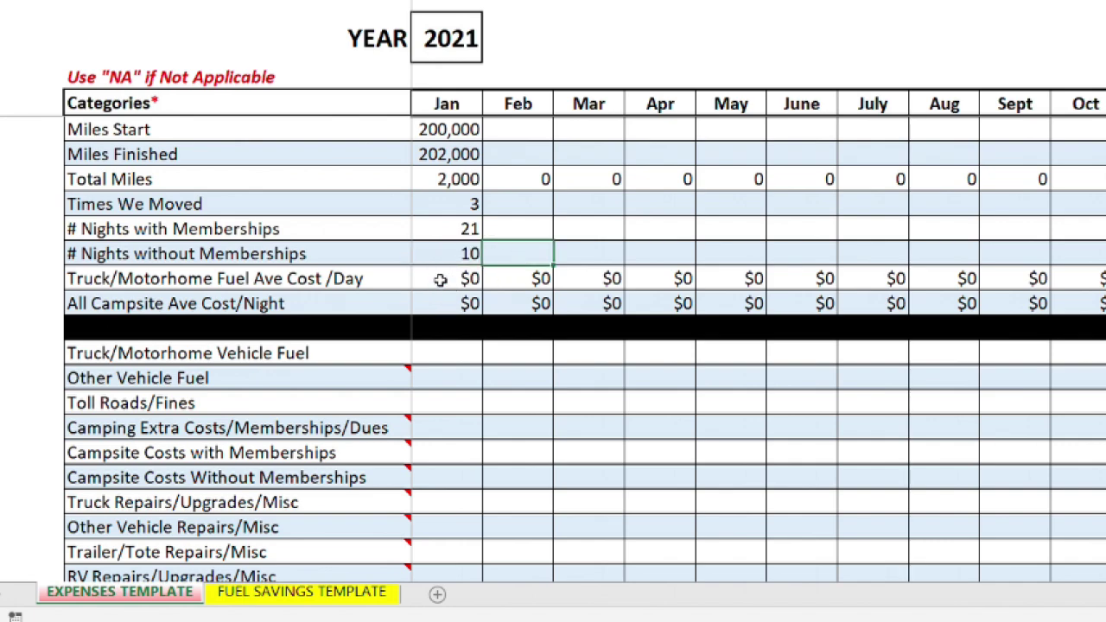
Step: Unprotect the expenses sheet by entering the sheet password
scroll(445, 293, down, 2)
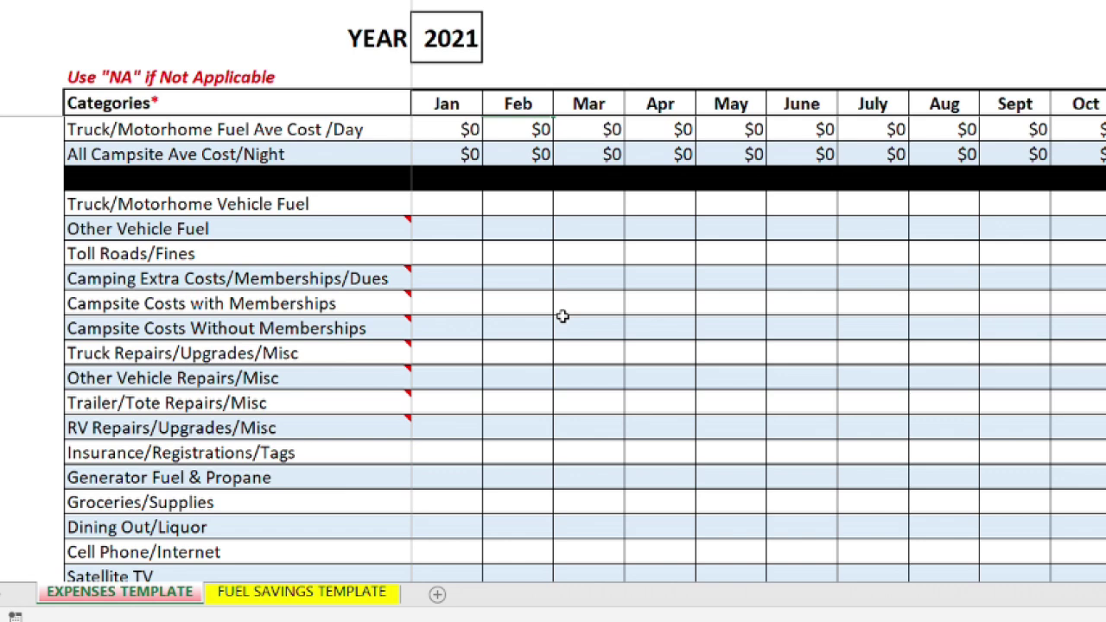
click(460, 200)
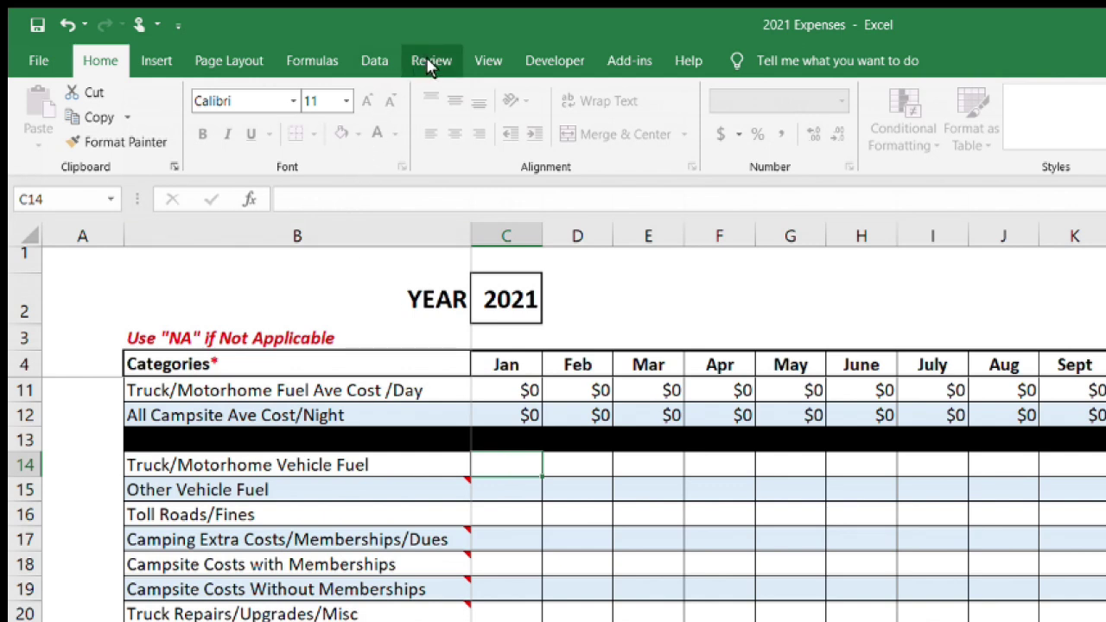
click(431, 62)
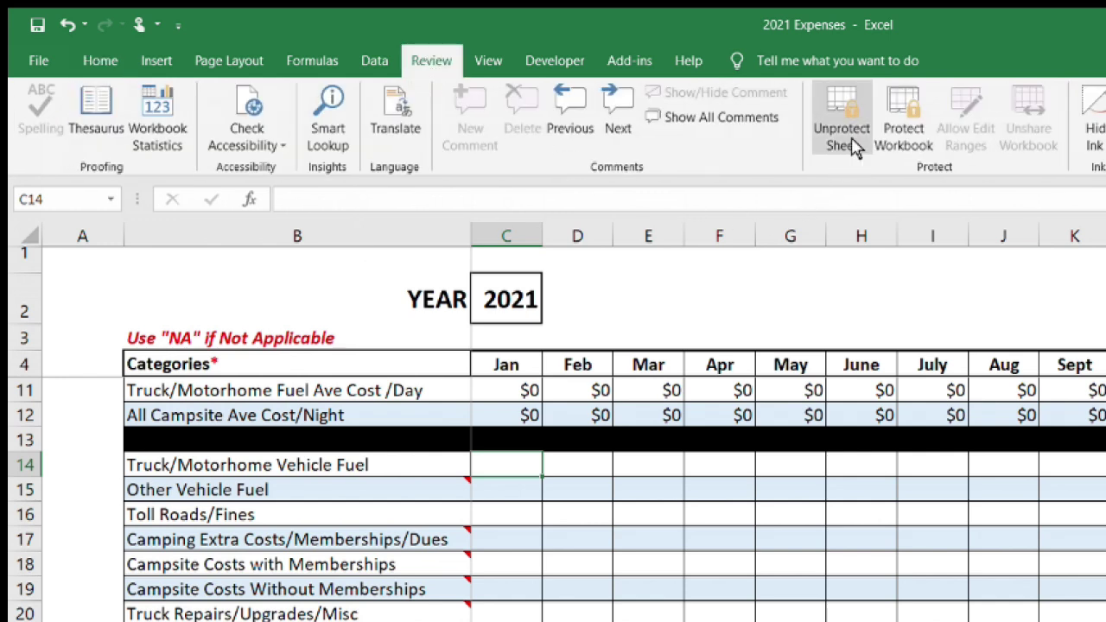
click(842, 139)
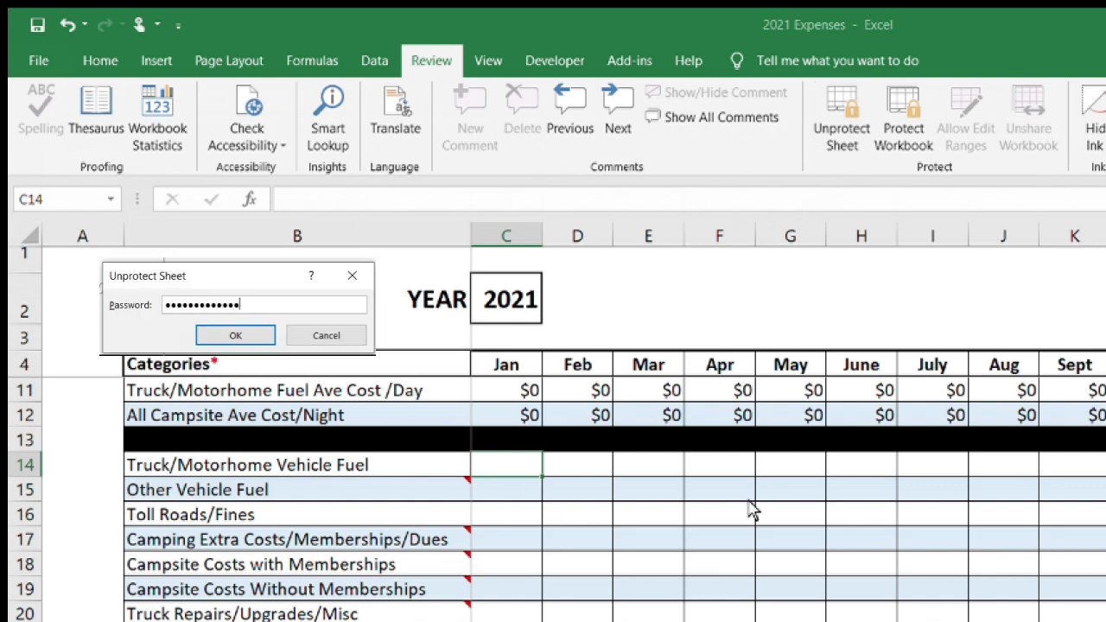
key(Return)
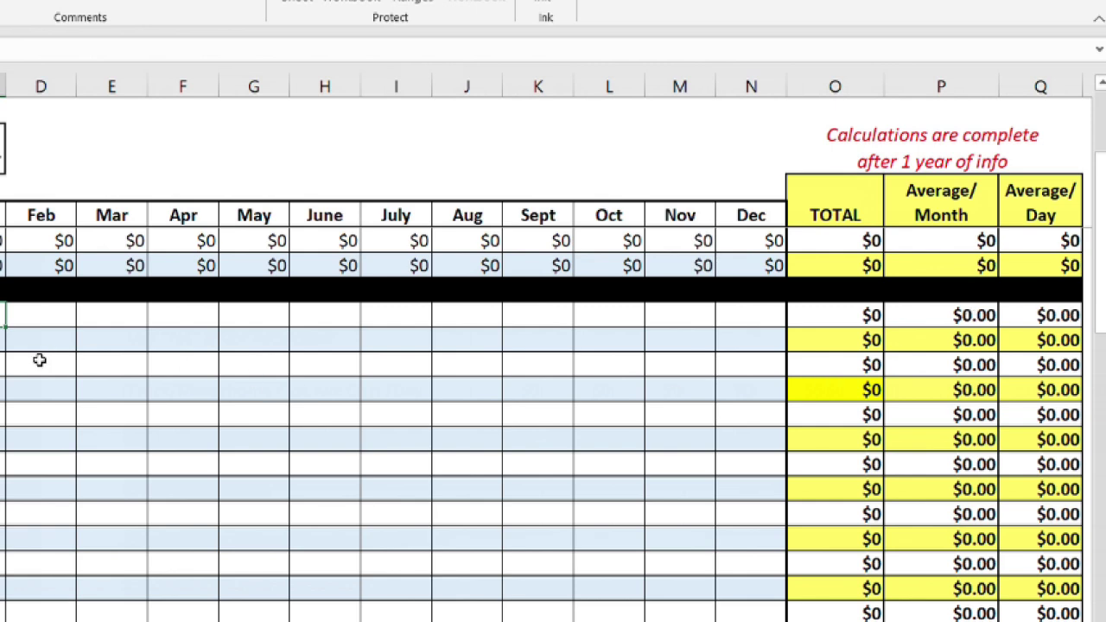
Step: Insert a comment on the January Truck/Motorhome Vehicle Fuel cell with the line "Loves El Paso $200"
scroll(39, 364, down, 2)
scroll(39, 364, down, 3)
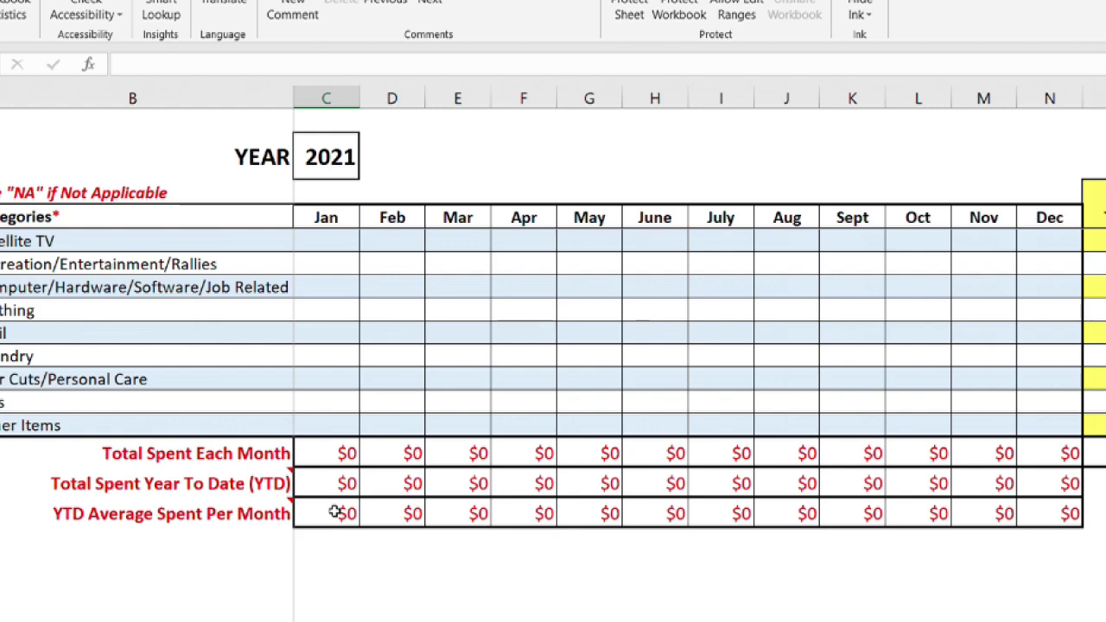
scroll(335, 512, up, 8)
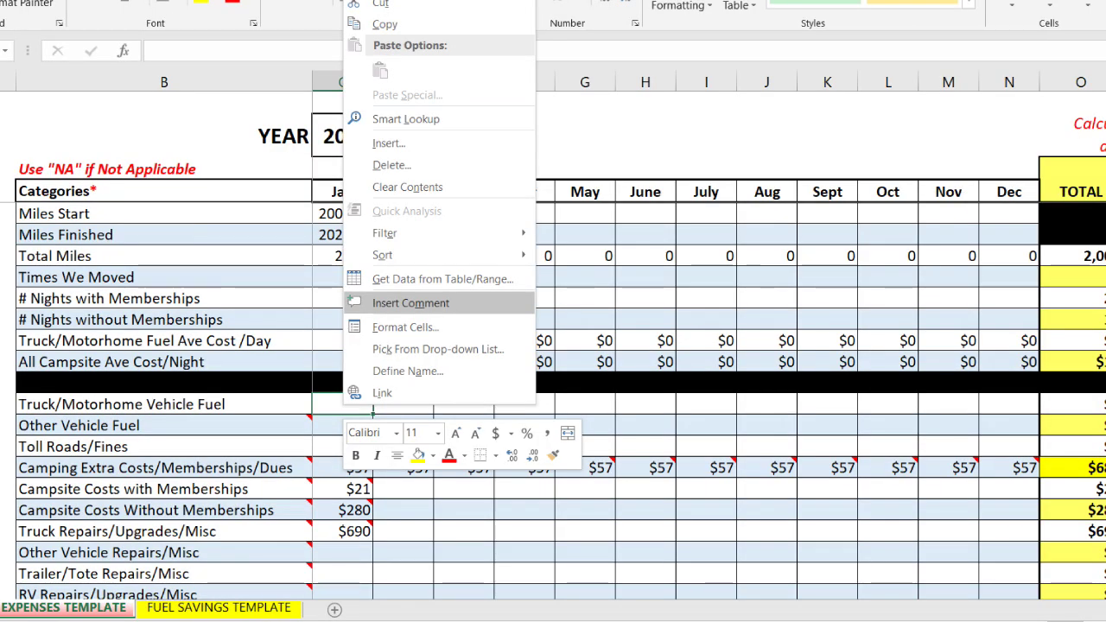
click(433, 303)
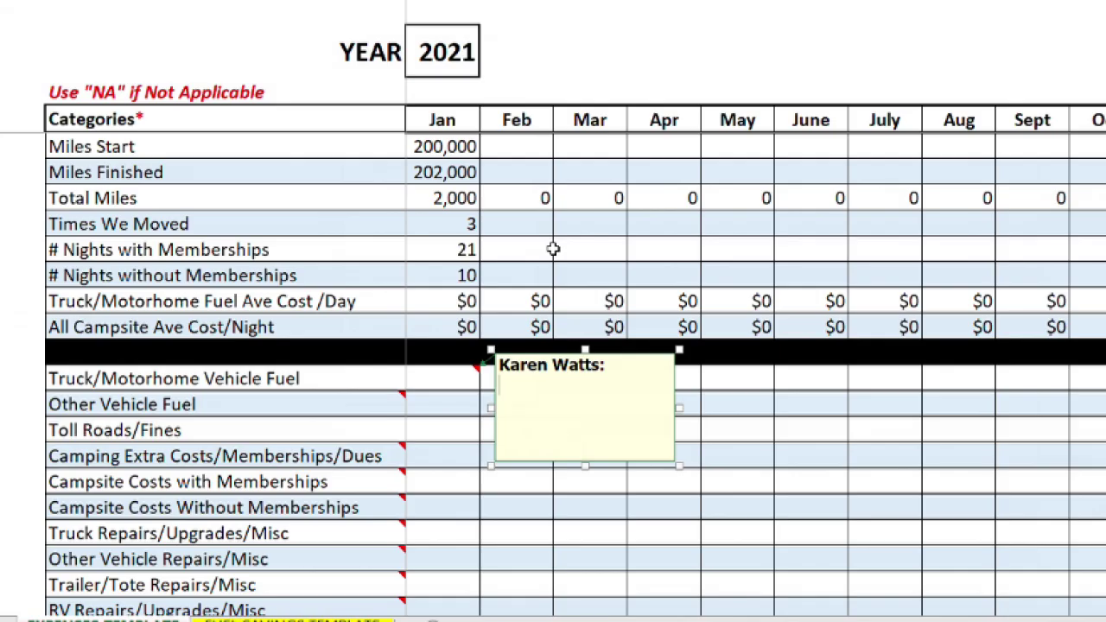
text(Loves El P)
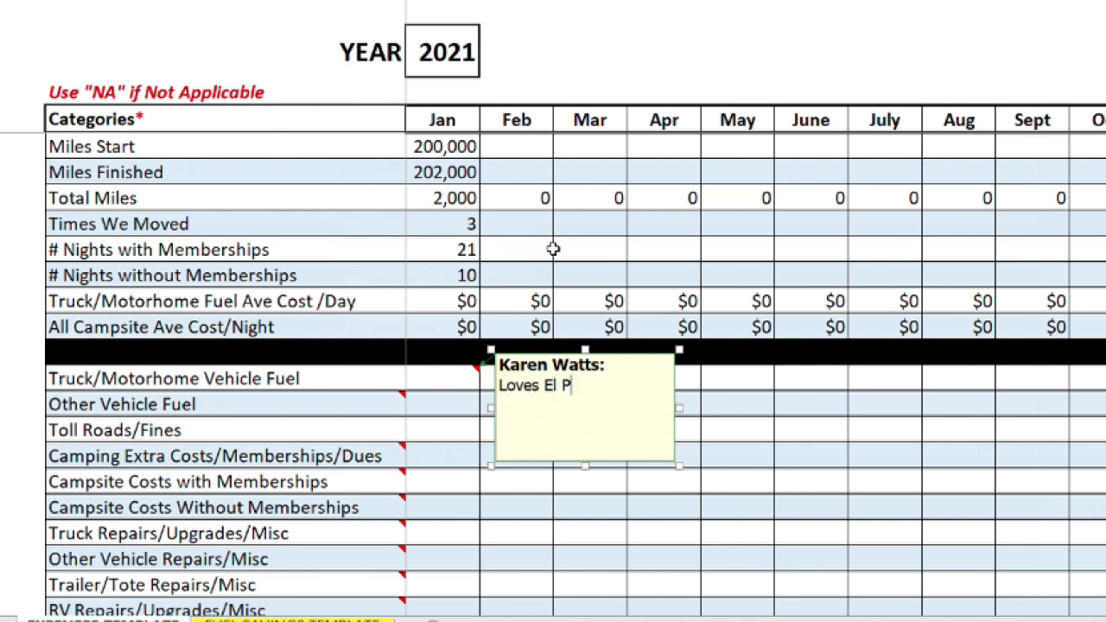
text(aso $200)
key(Return)
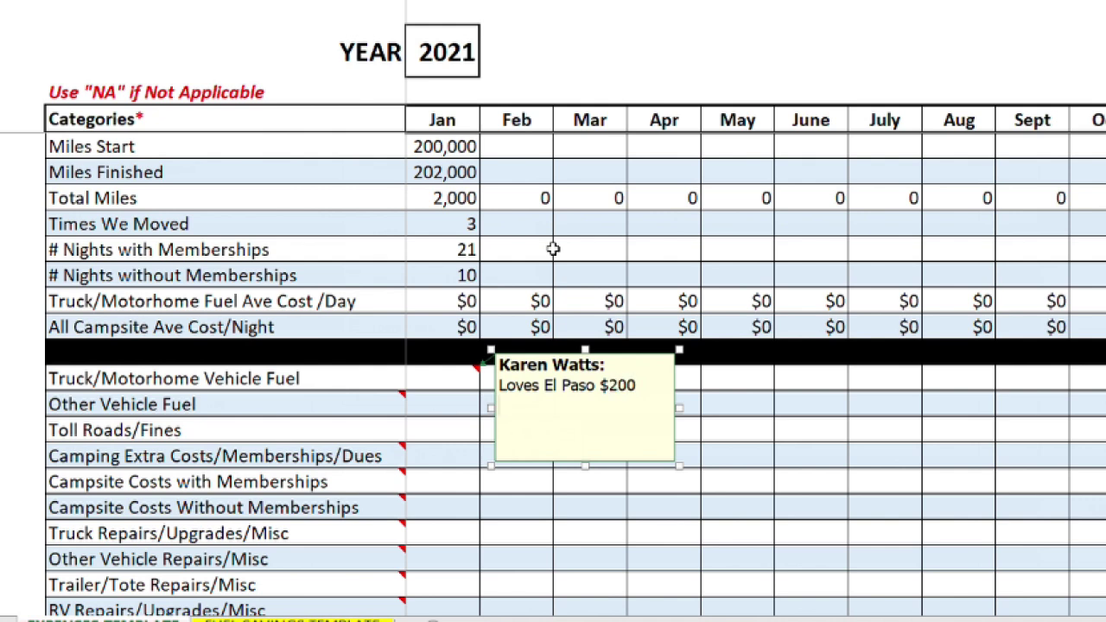
Step: Add the lines "TA Houston $320" and "Petro Valdia LA $260" to the January vehicle fuel comment
text(TA Houston )
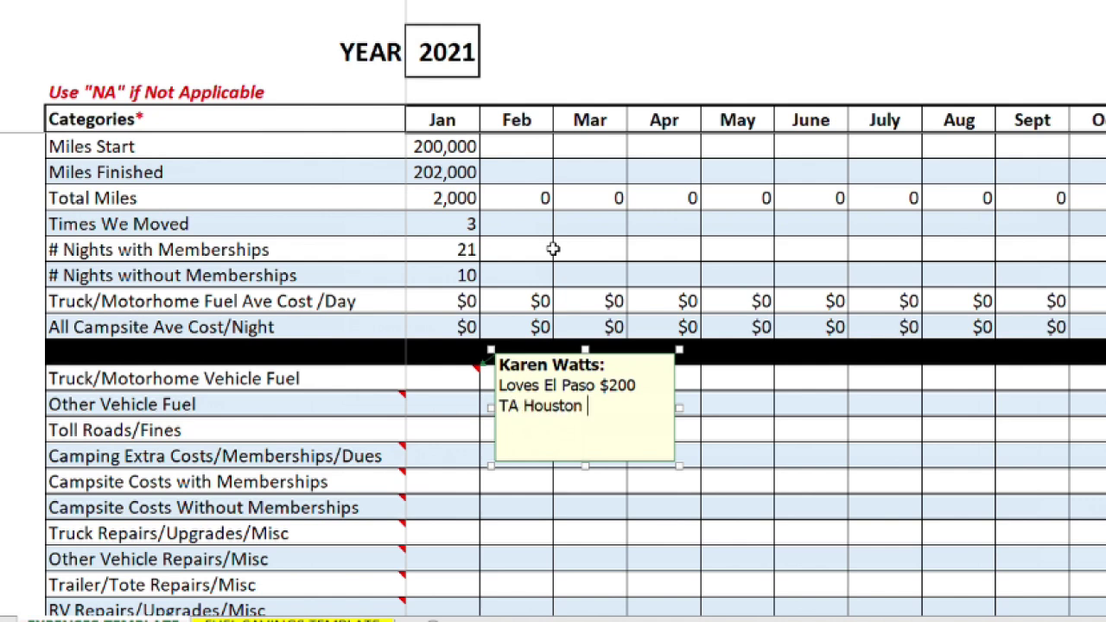
text($320)
key(Return)
text(Petro)
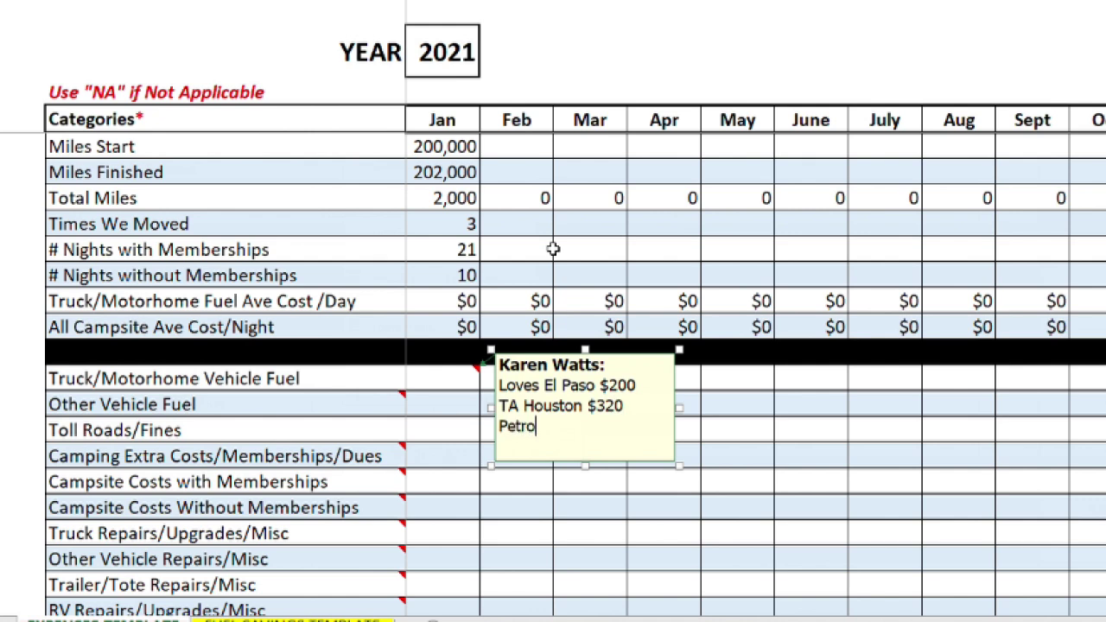
text( Valdia LA $)
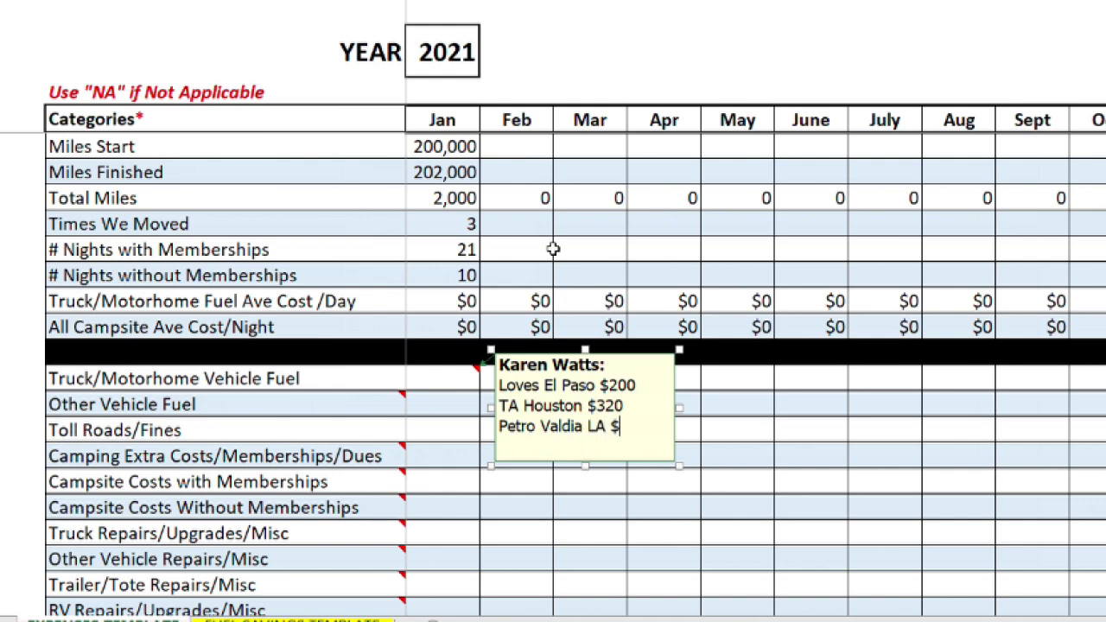
text(260)
Step: Enter the formula =200+320+260 for January's Truck/Motorhome Vehicle Fuel
click(443, 375)
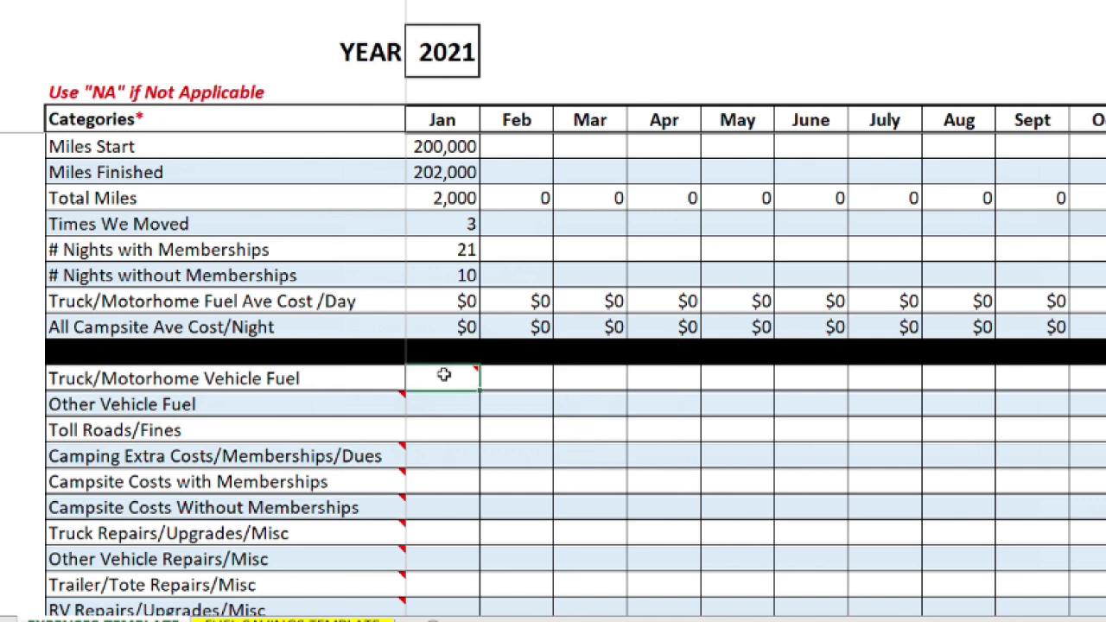
double_click(444, 375)
text(=200+320+260)
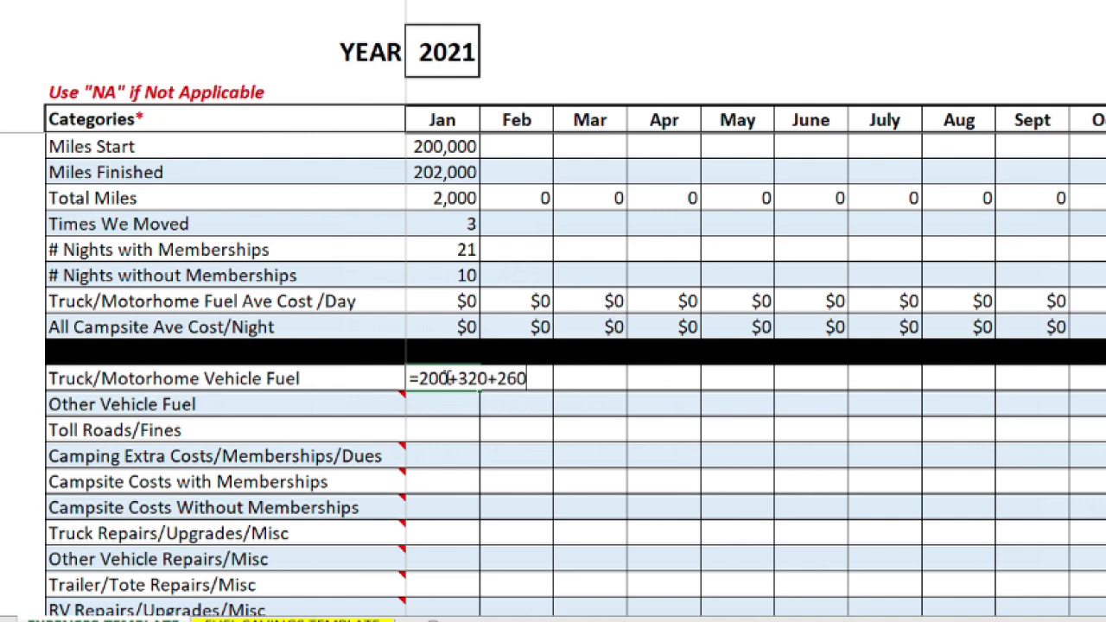
key(Return)
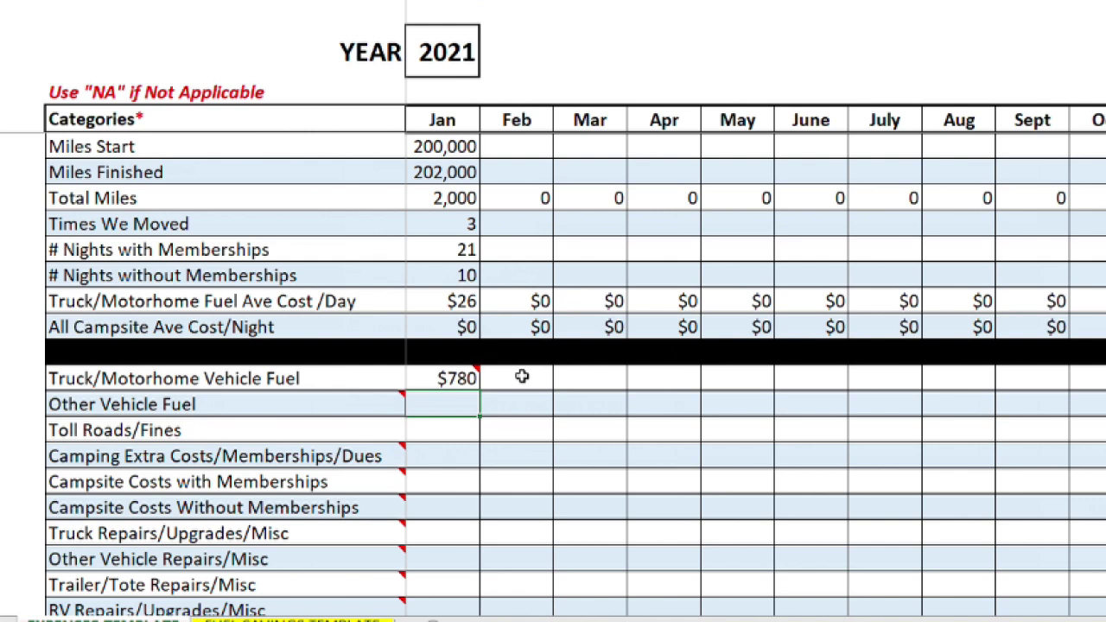
Step: Insert a comment reading "TT $57" on the January Camping Extra Costs/Memberships/Dues cell
mouse_move(451, 378)
mouse_move(351, 404)
click(442, 431)
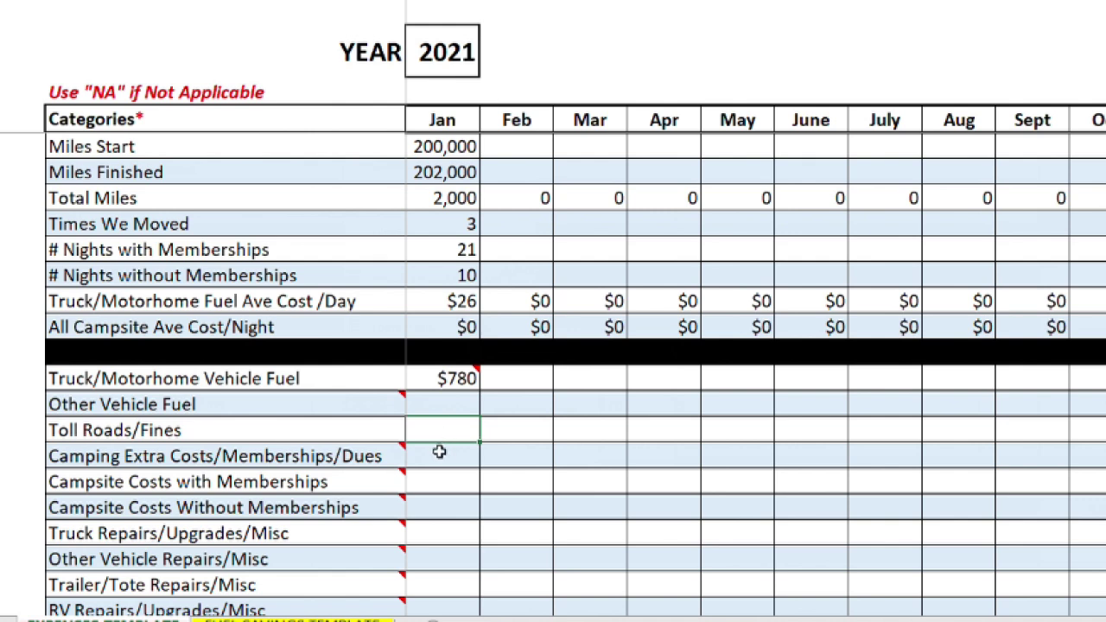
click(439, 455)
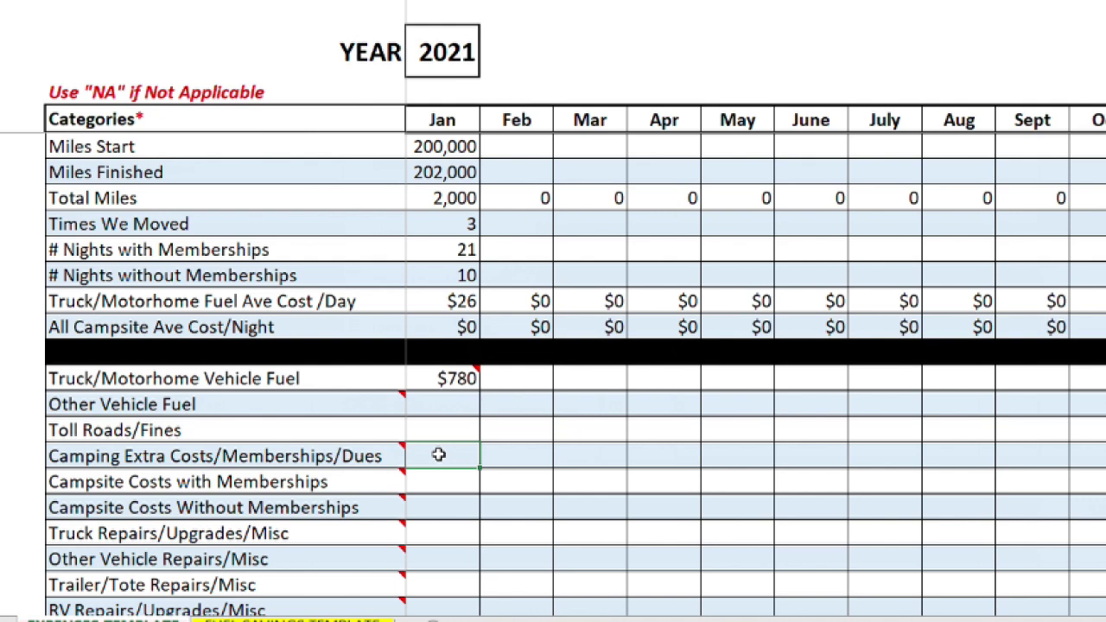
mouse_move(357, 459)
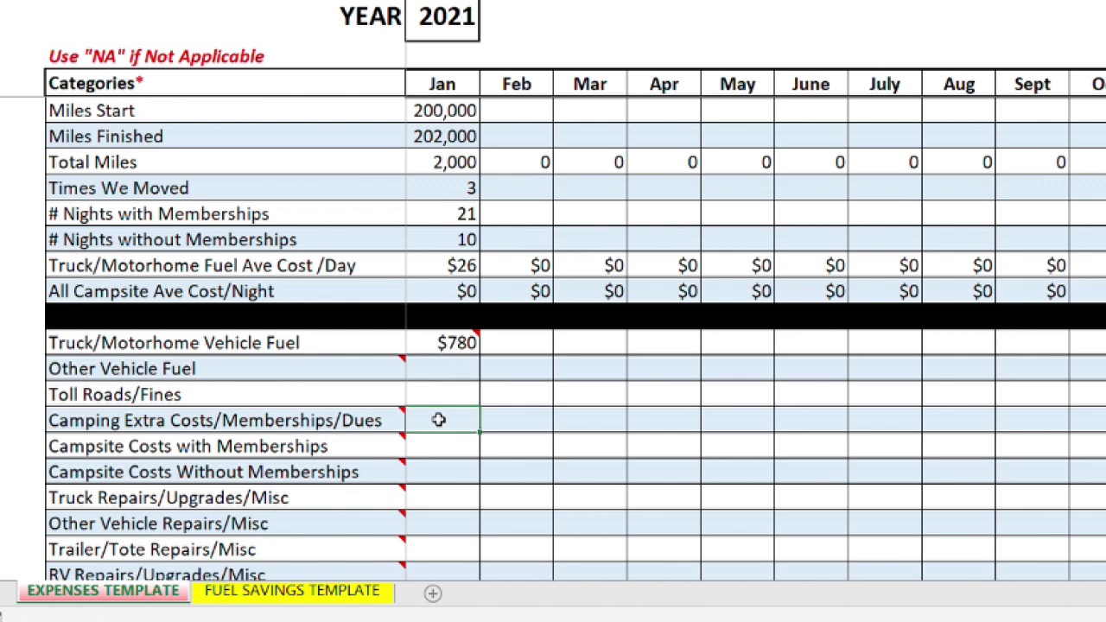
right_click(443, 425)
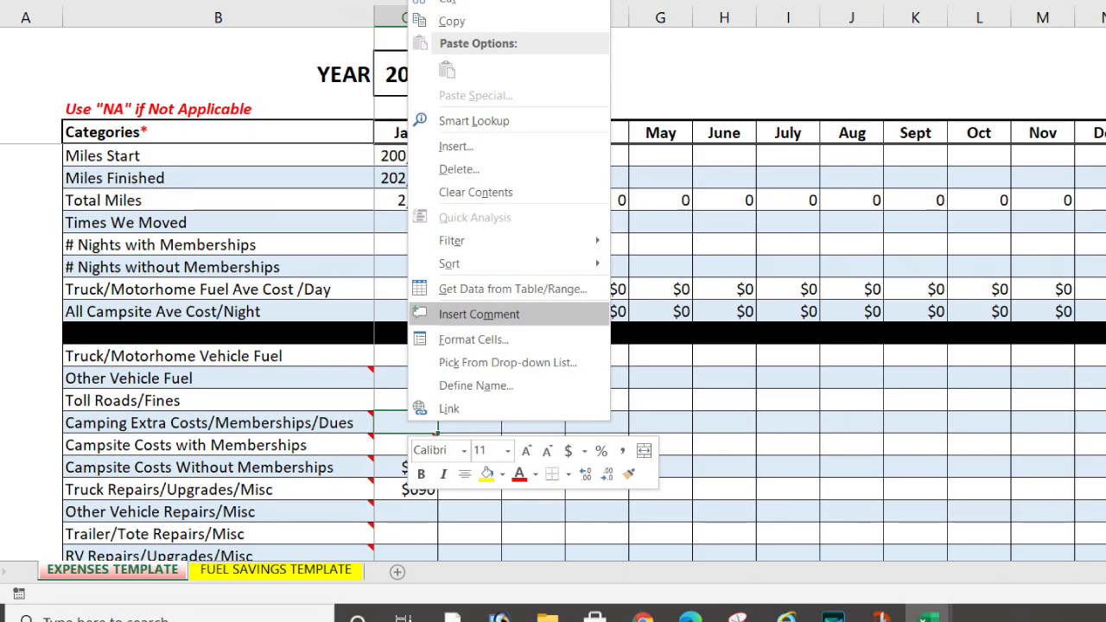
click(479, 314)
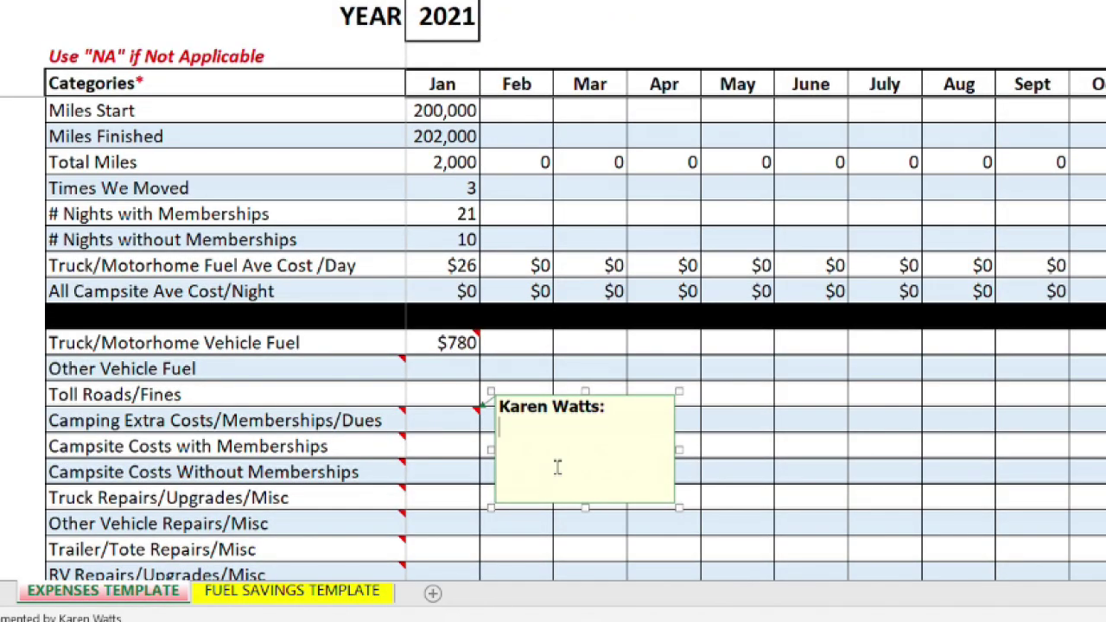
text(TT $57)
Step: Enter =57 as January's Camping Extra Costs/Memberships/Dues amount
click(441, 414)
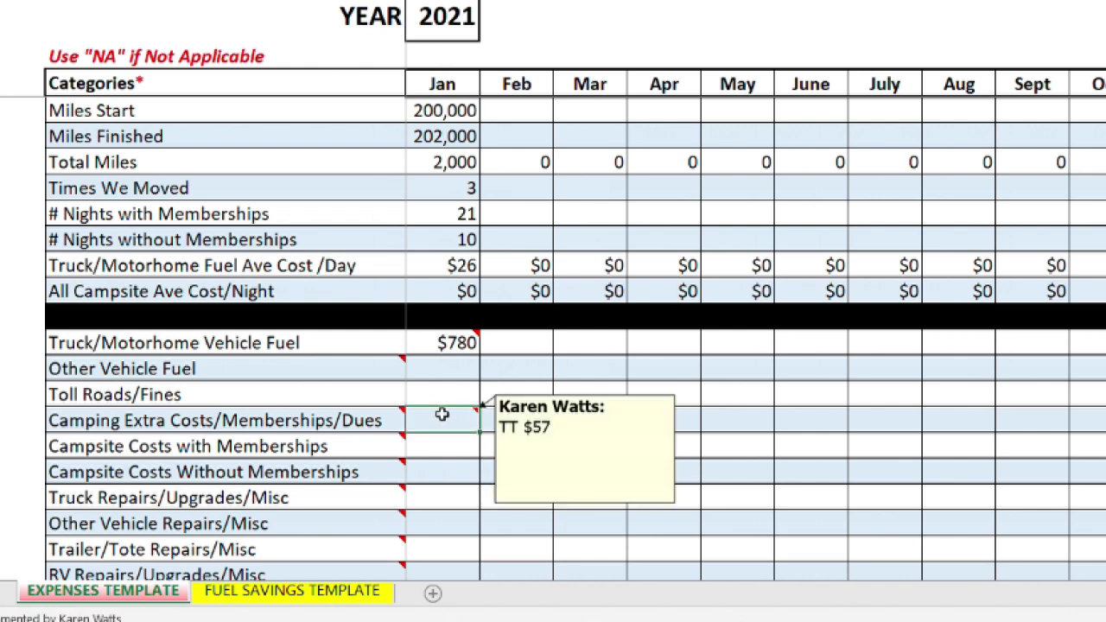
text(=57)
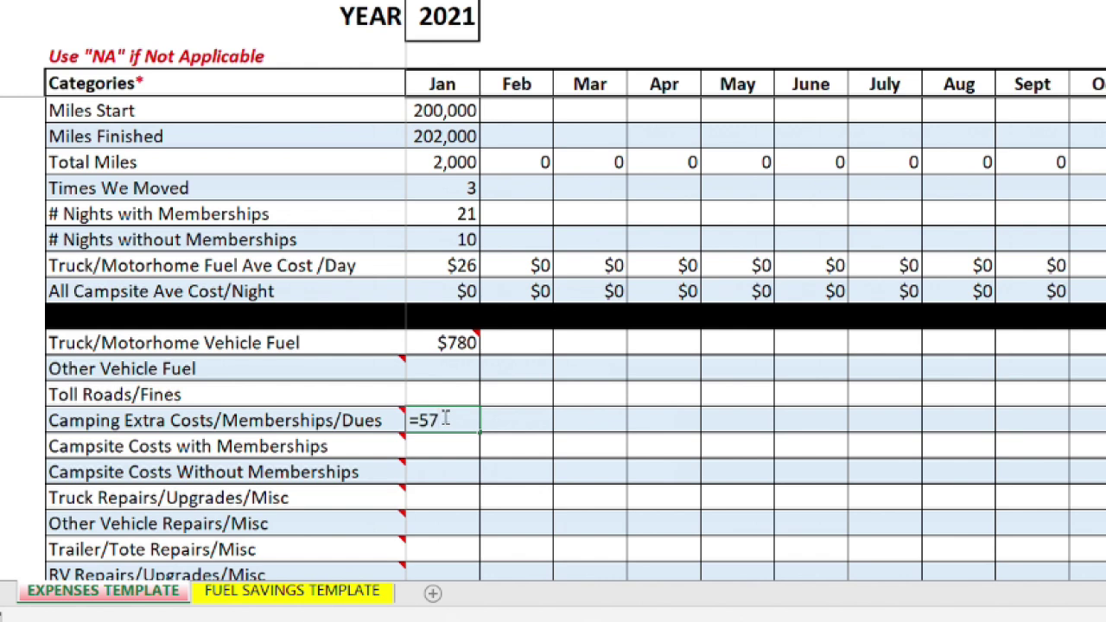
key(Return)
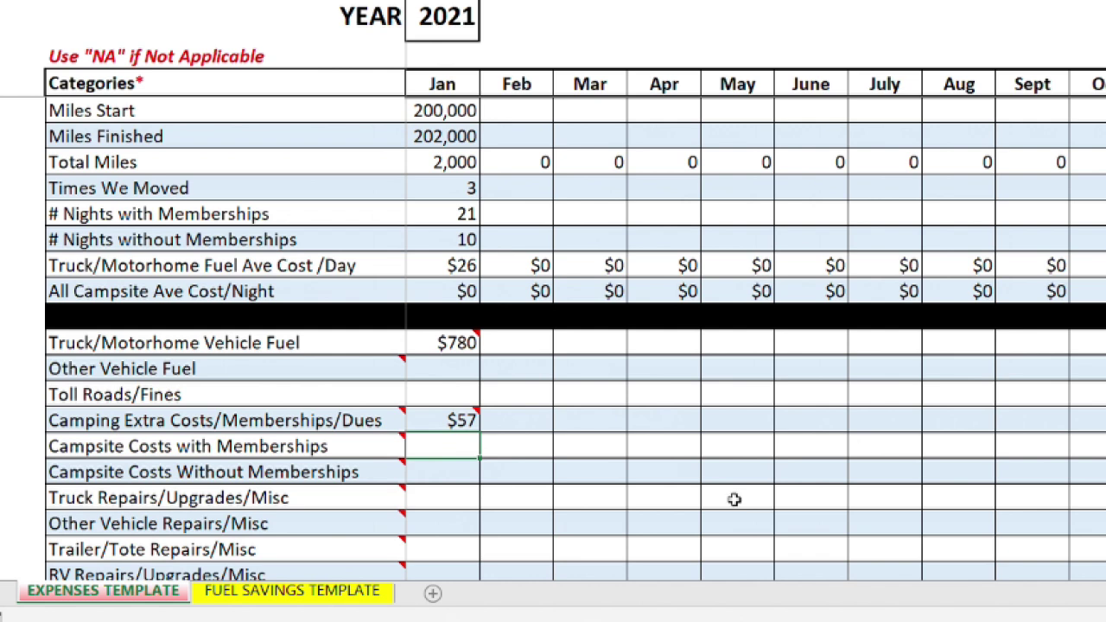
Step: Copy January's Camping Extra Costs/Memberships/Dues cell with its comment into the February through December cells of that row
mouse_move(451, 419)
click(452, 419)
key(ctrl+c)
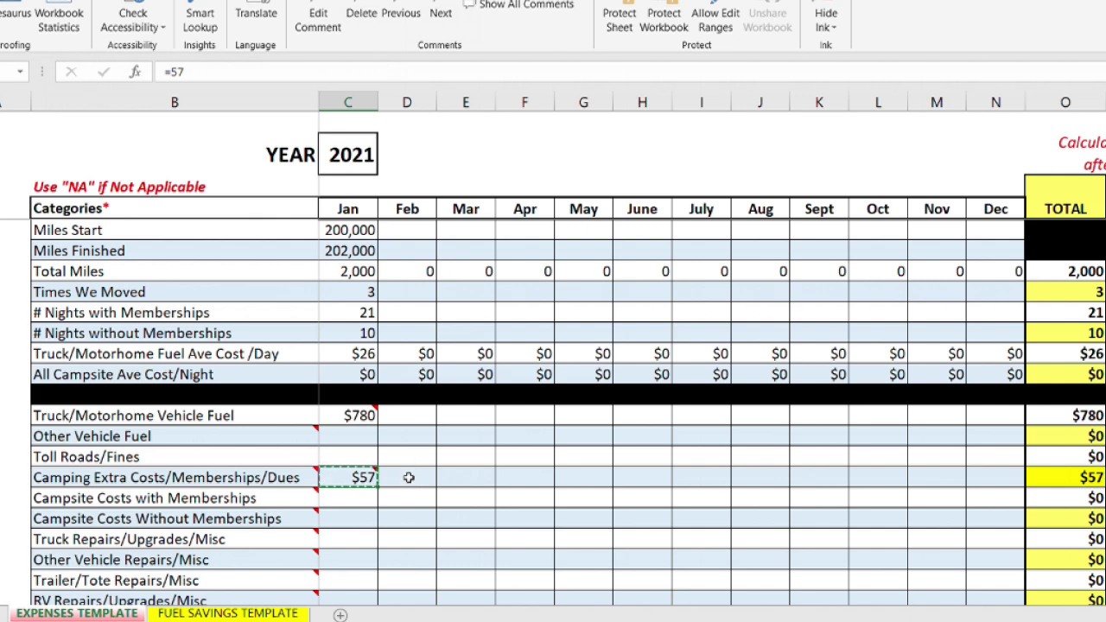
drag(408, 477, 990, 477)
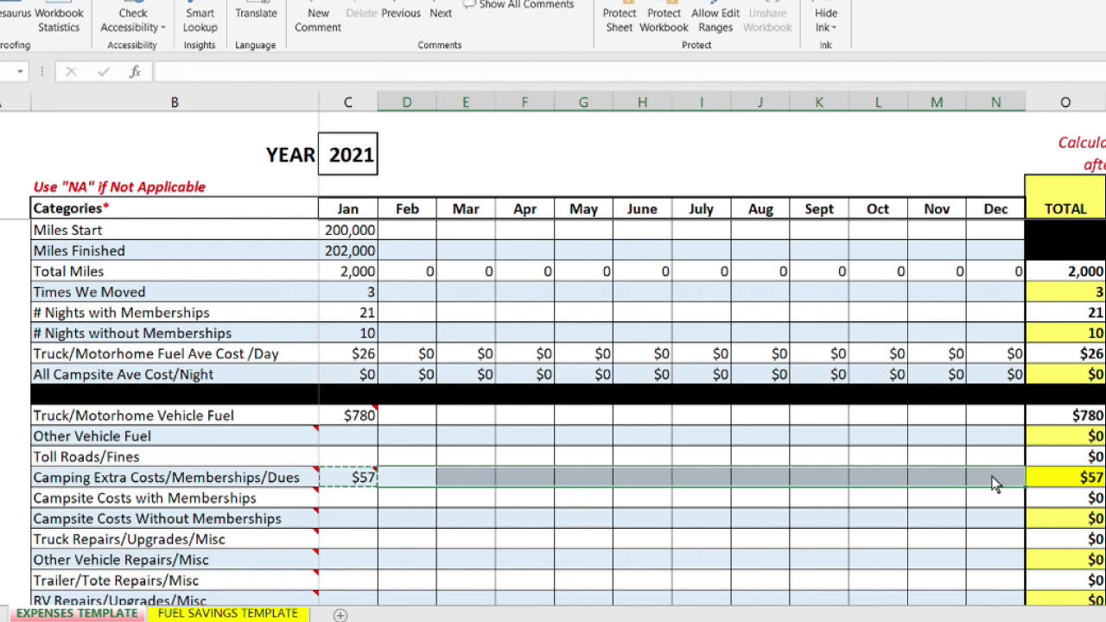
key(ctrl+v)
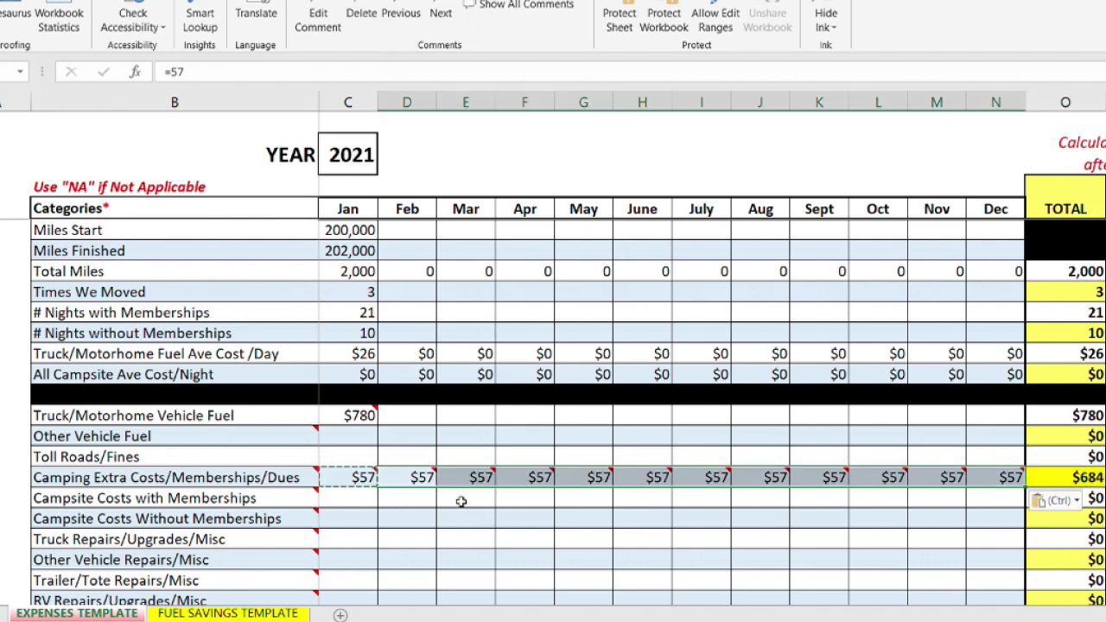
key(Escape)
click(498, 498)
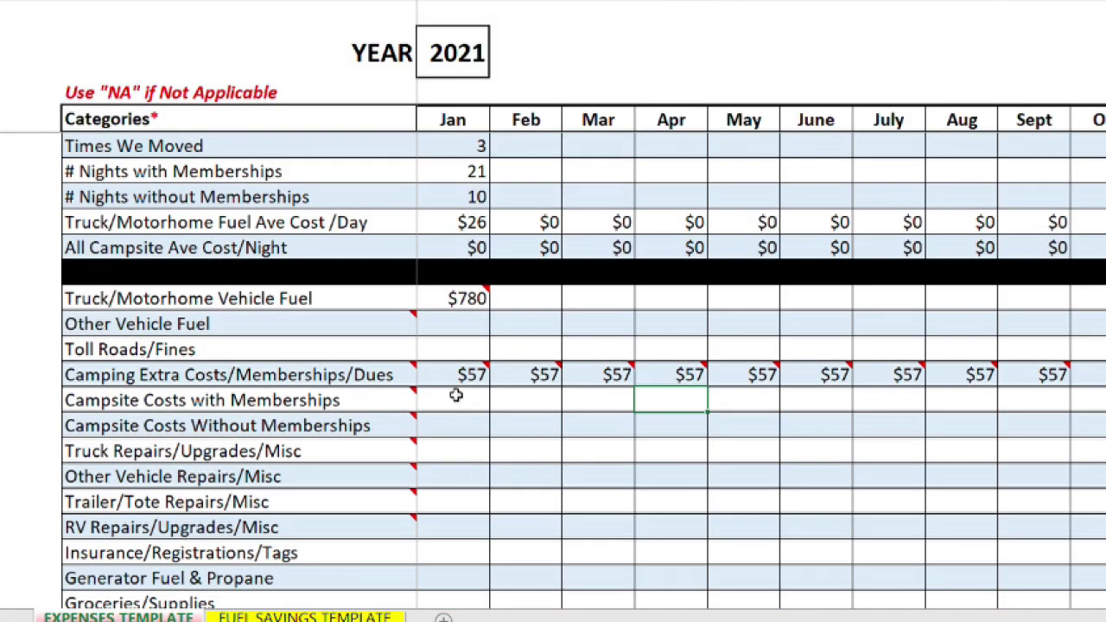
Step: Insert a comment on January's Campsite Costs with Memberships cell with the lines "Medina Lake $0" and "Lake Conroe $21"
click(456, 395)
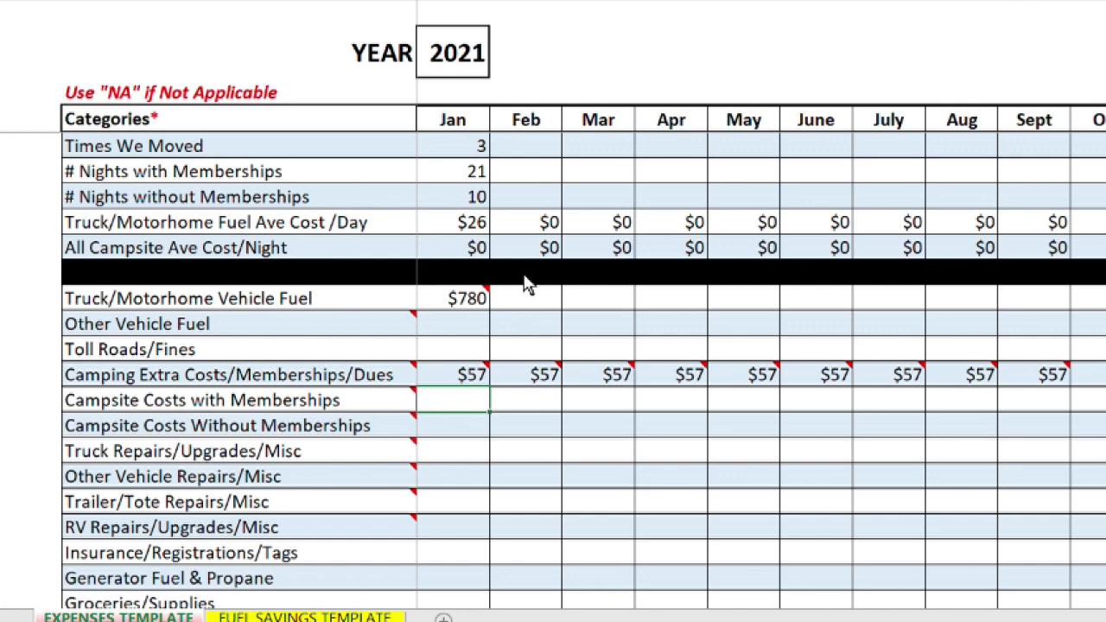
key(shift+F2)
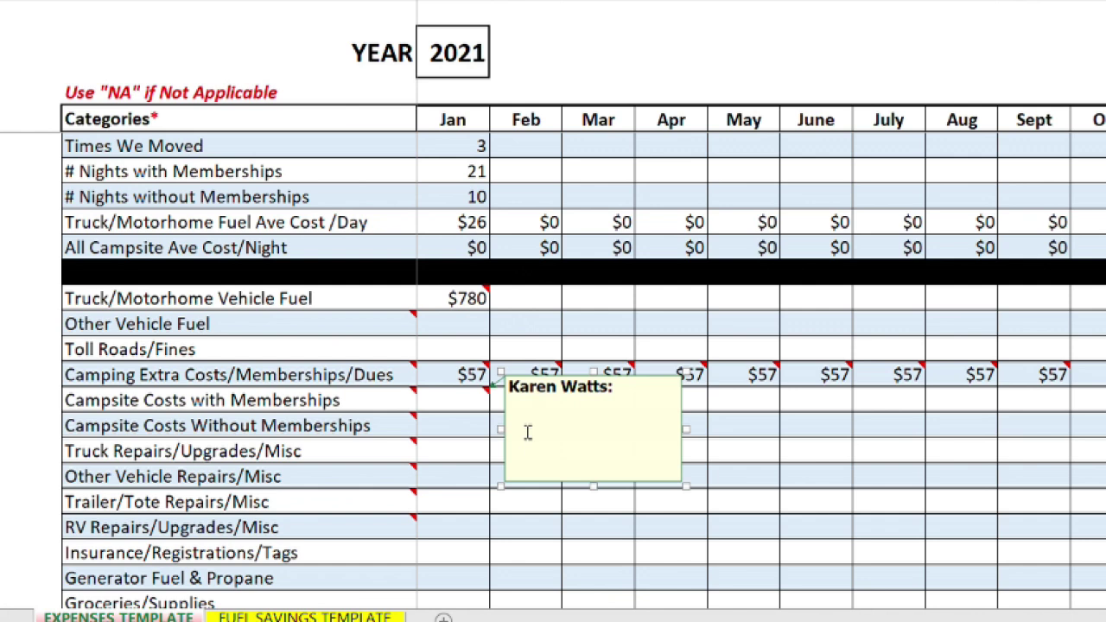
text(Medina Lake $0)
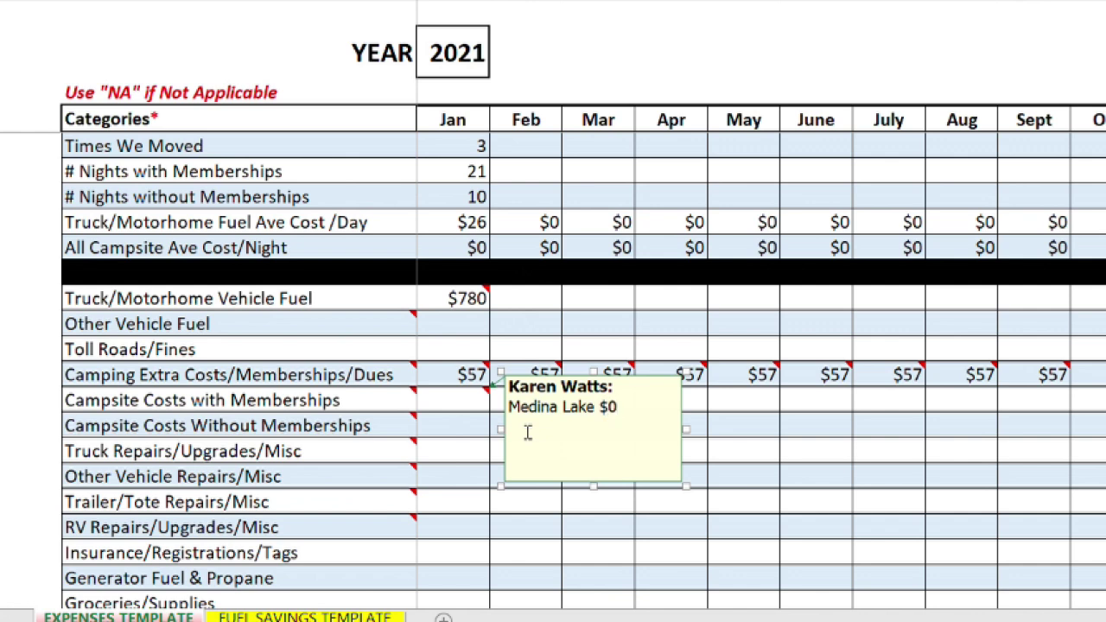
key(Return)
text(Lake Conroe)
text($21)
Step: Enter =21 as January's Campsite Costs with Memberships amount
click(443, 398)
mouse_move(442, 398)
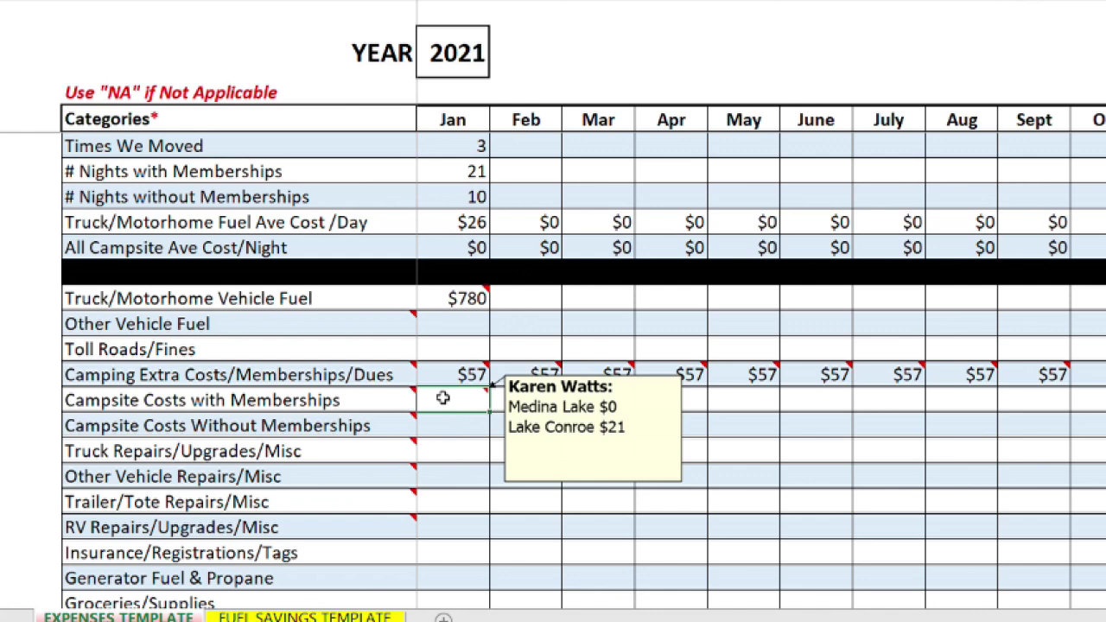
text(=21)
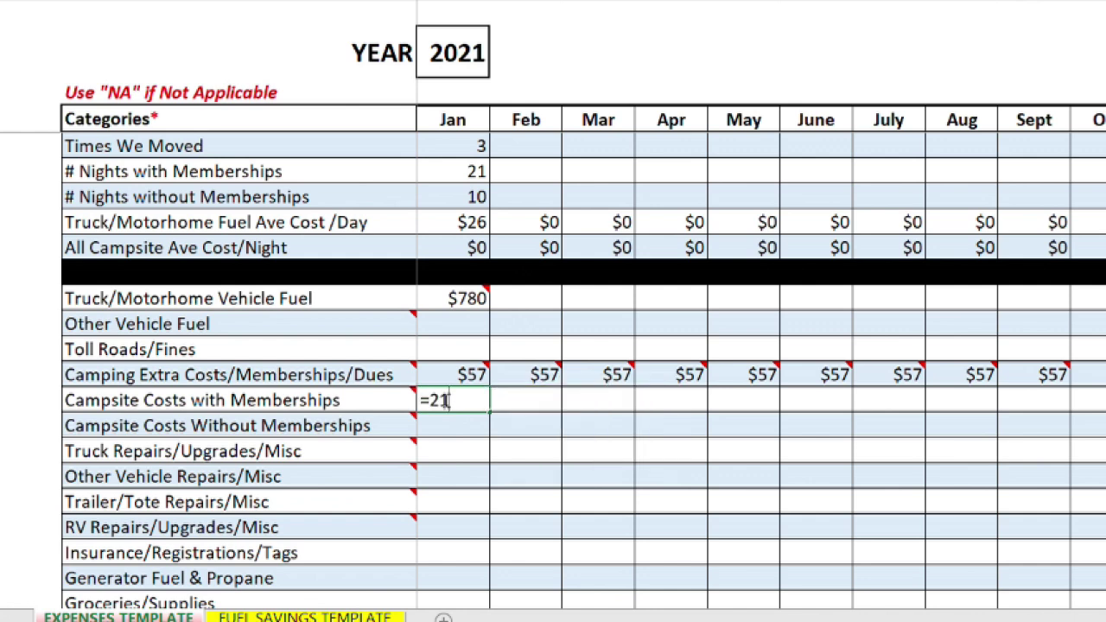
key(Return)
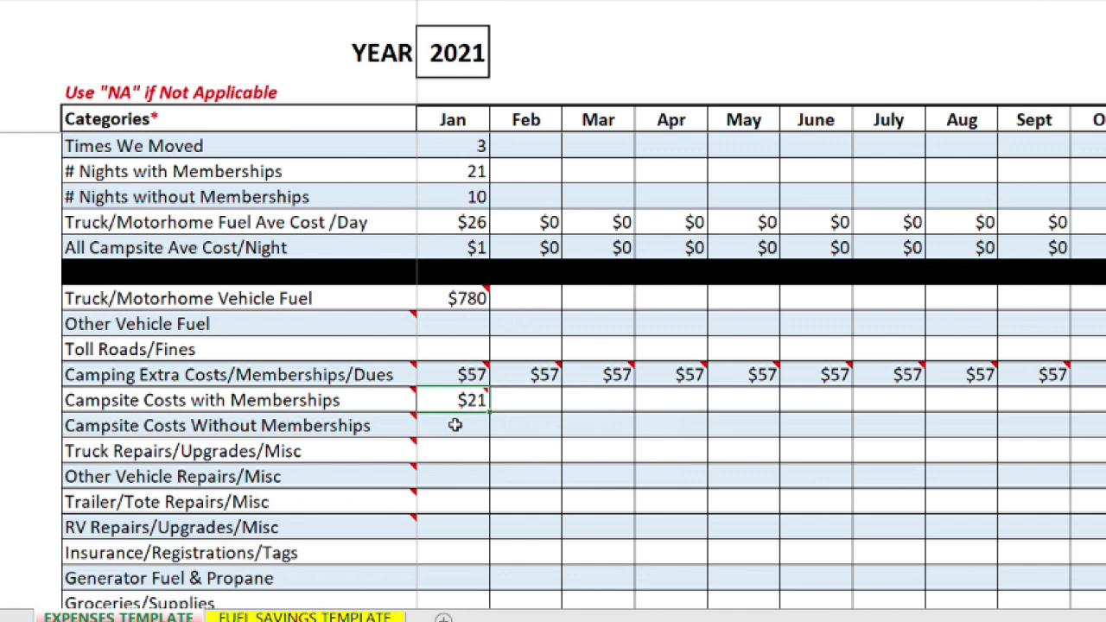
Step: Insert a comment reading "Riverview XXX, LA $280" on January's Campsite Costs Without Memberships cell
click(456, 424)
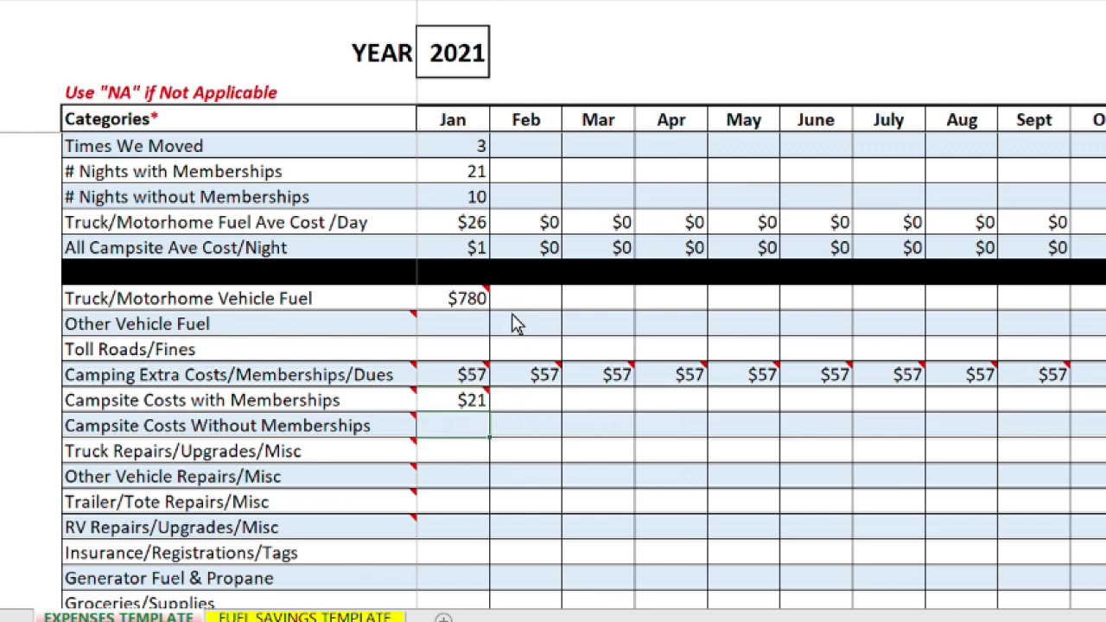
key(shift+F2)
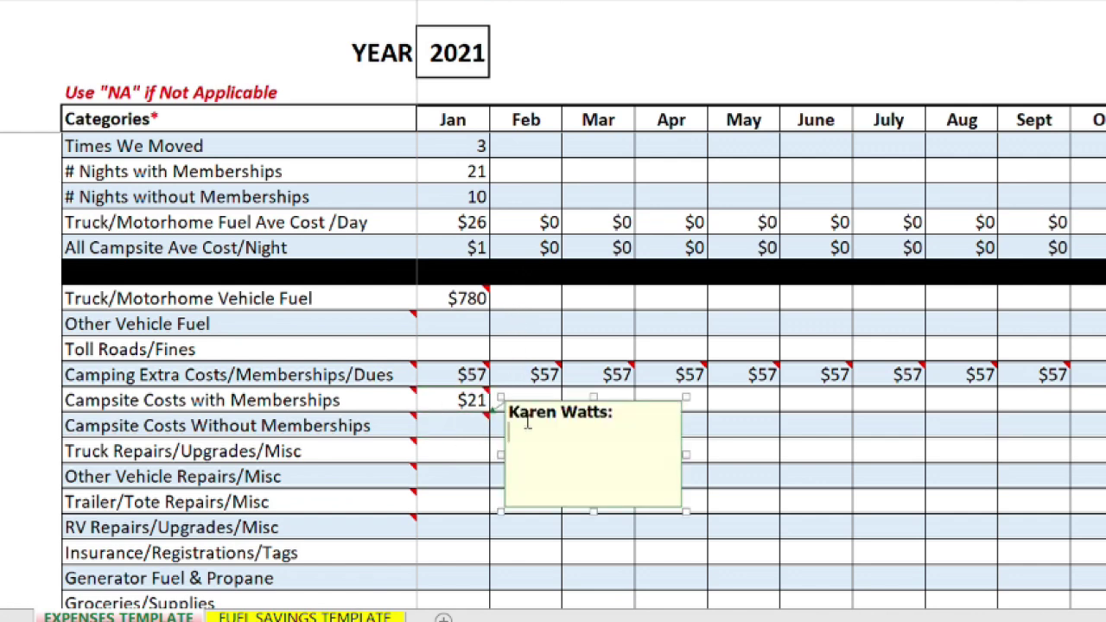
text(Relve)
key(BackSpace)
key(BackSpace)
key(BackSpace)
key(BackSpace)
text(iverview)
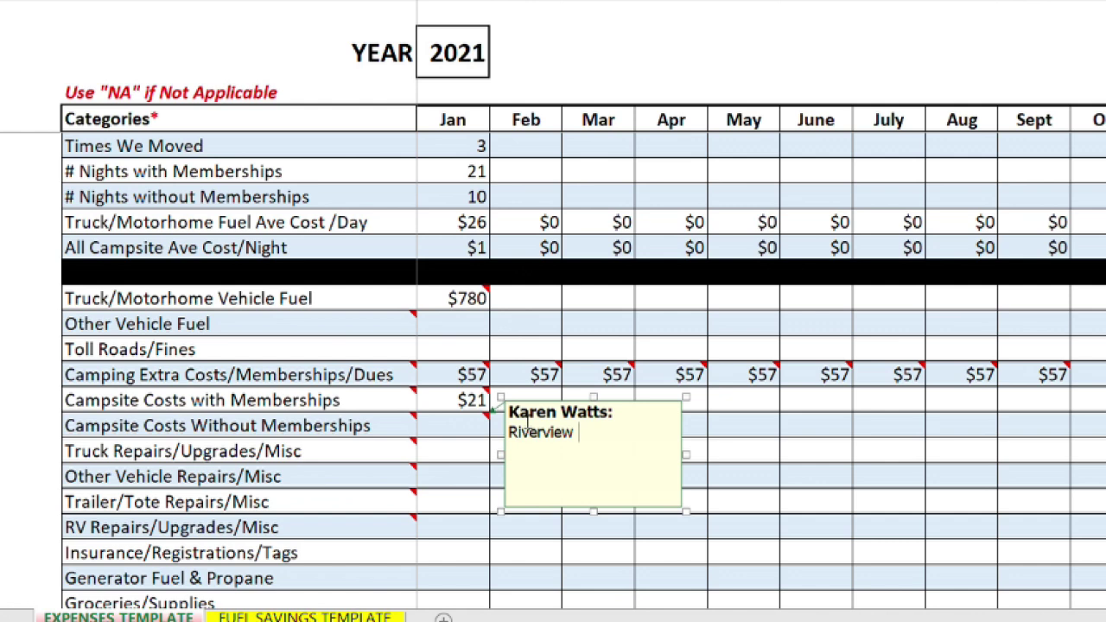
text( XXX, LA $280)
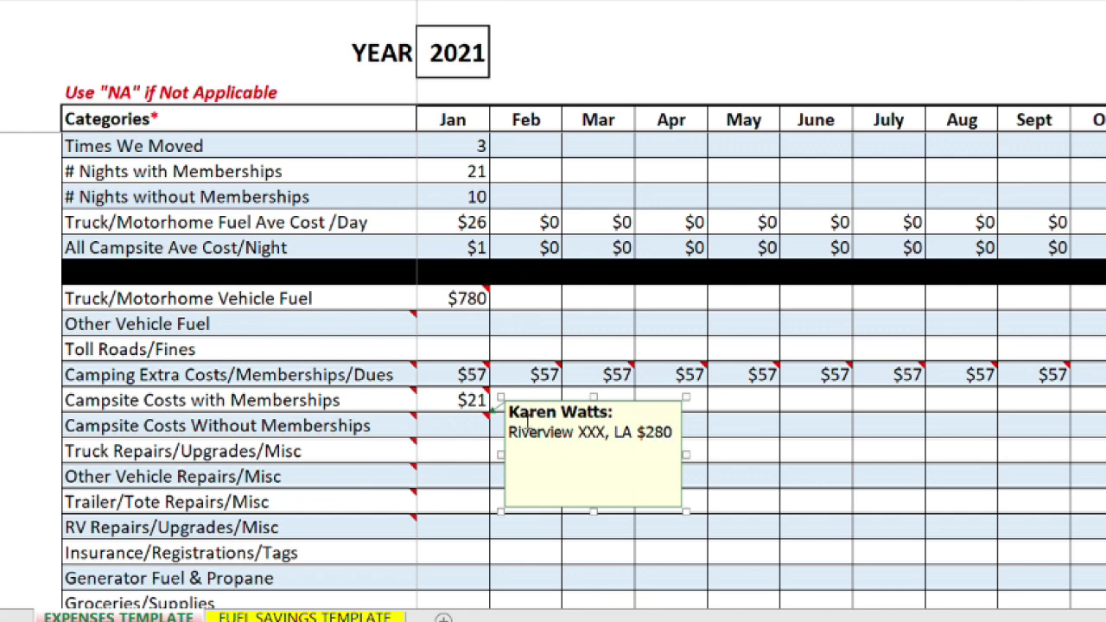
Step: Enter =280 as January's Campsite Costs Without Memberships amount and check January's All Campsite Ave Cost/Night
click(468, 426)
mouse_move(468, 426)
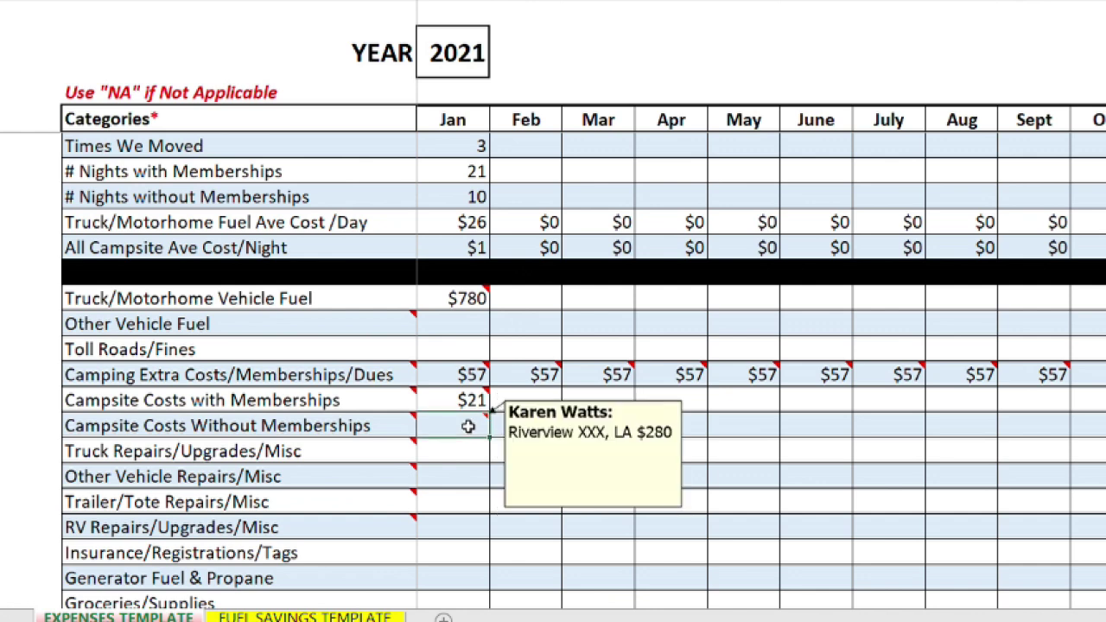
text(=28)
text(0)
key(Return)
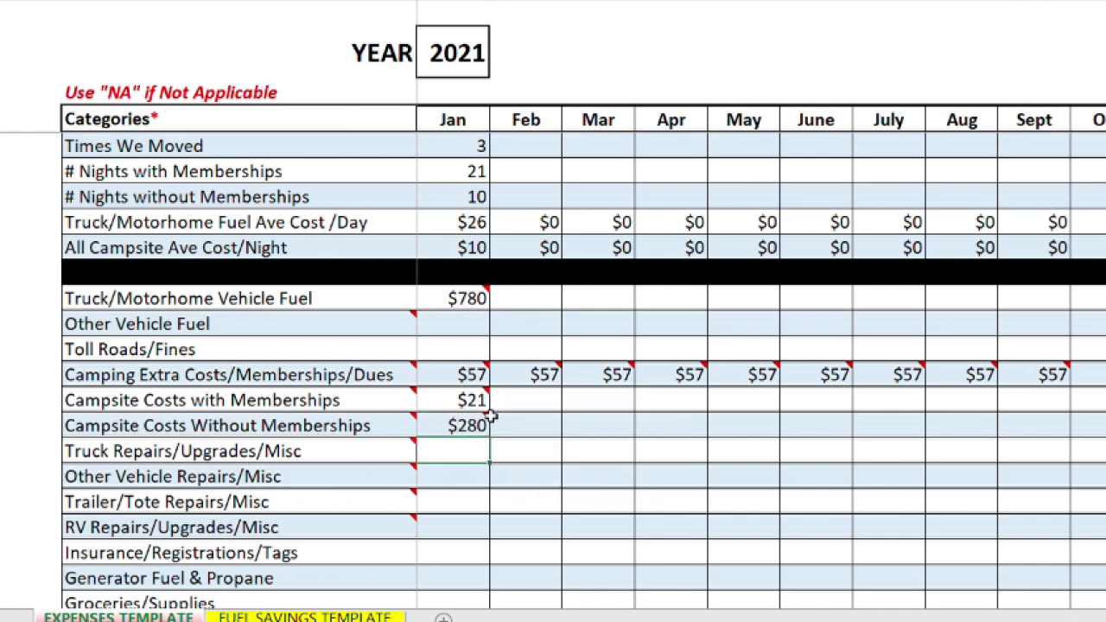
mouse_move(467, 399)
click(441, 246)
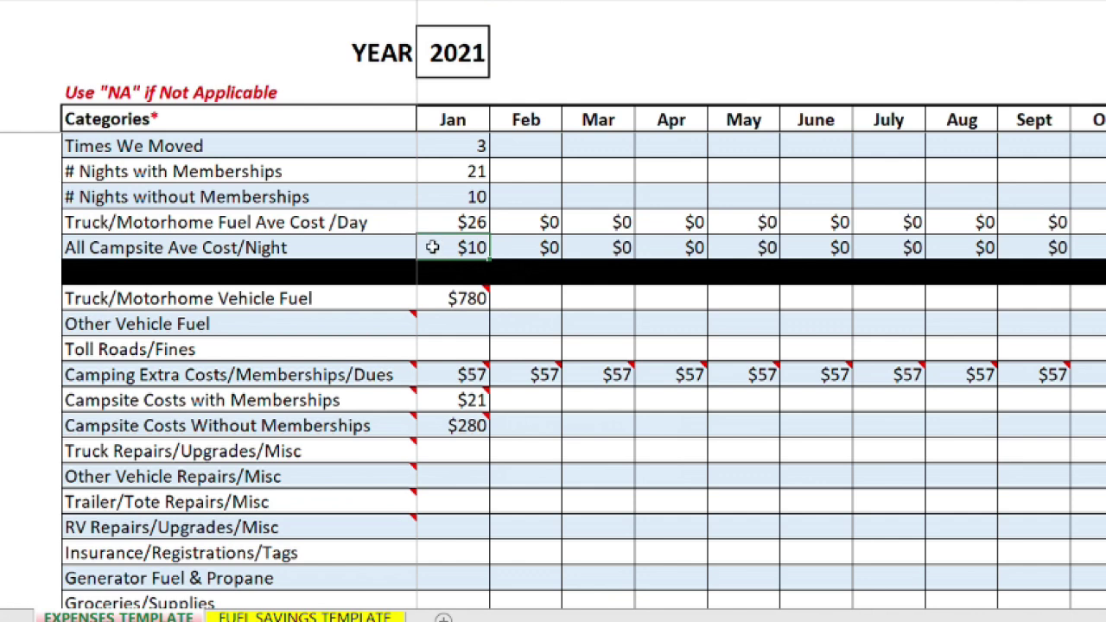
Step: Insert a comment reading "Vanguard El Paso air leak $140" on January's Truck Repairs/Upgrades/Misc cell
click(460, 450)
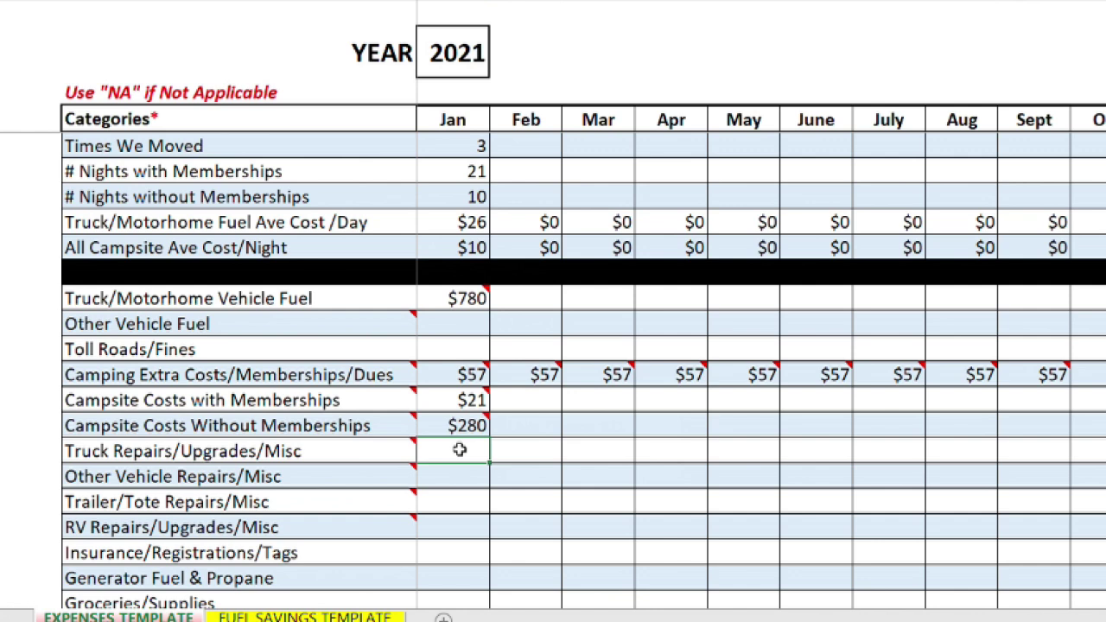
key(shift+F2)
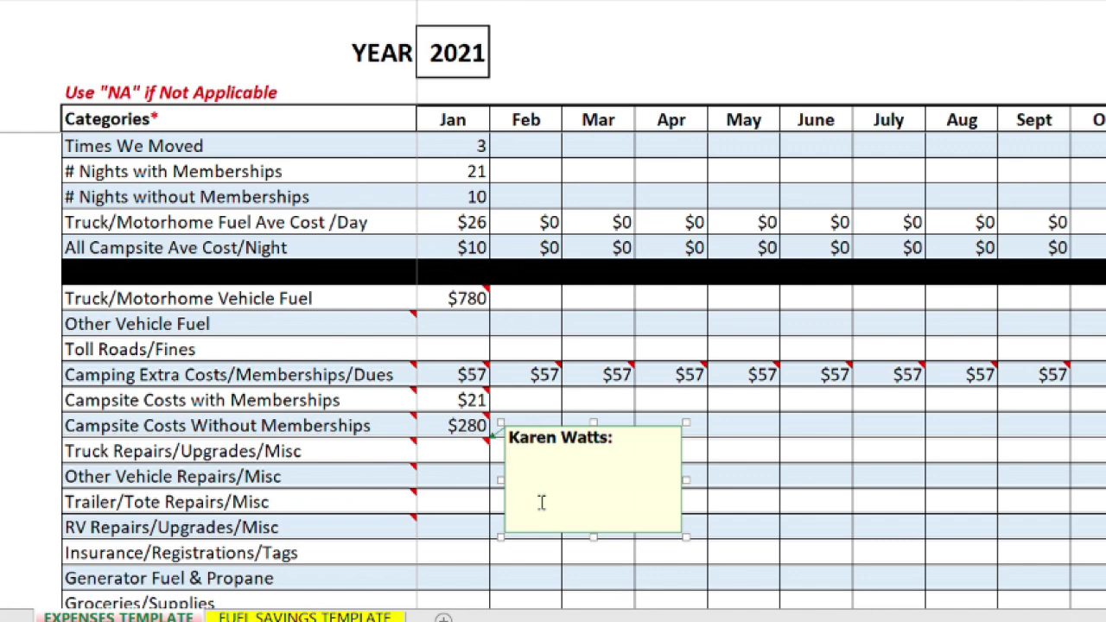
text(Vanguar)
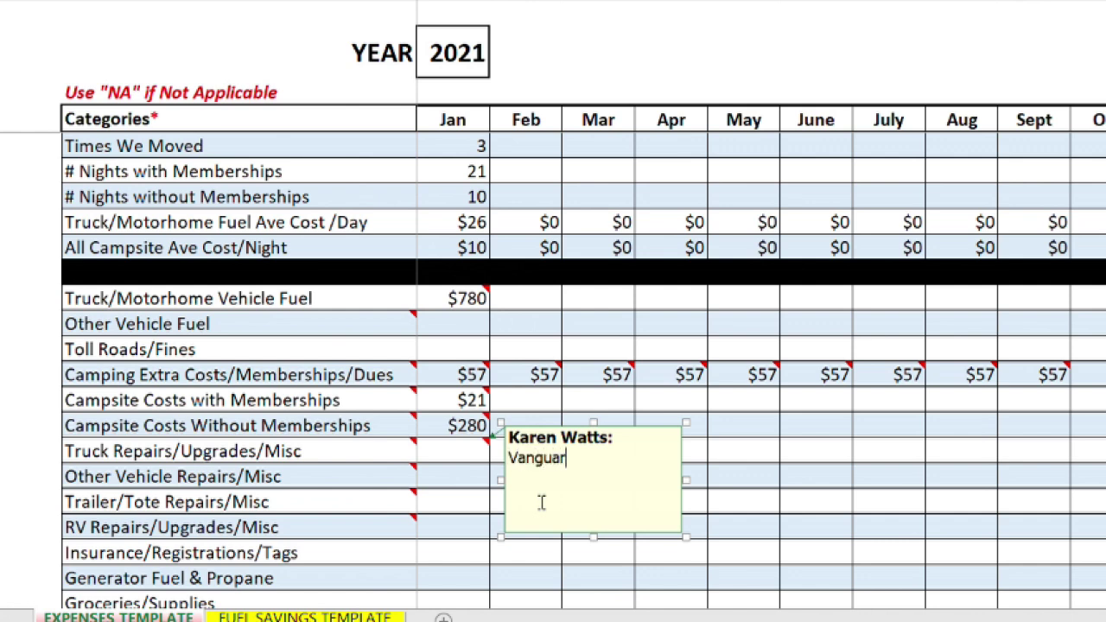
text(d El Paso)
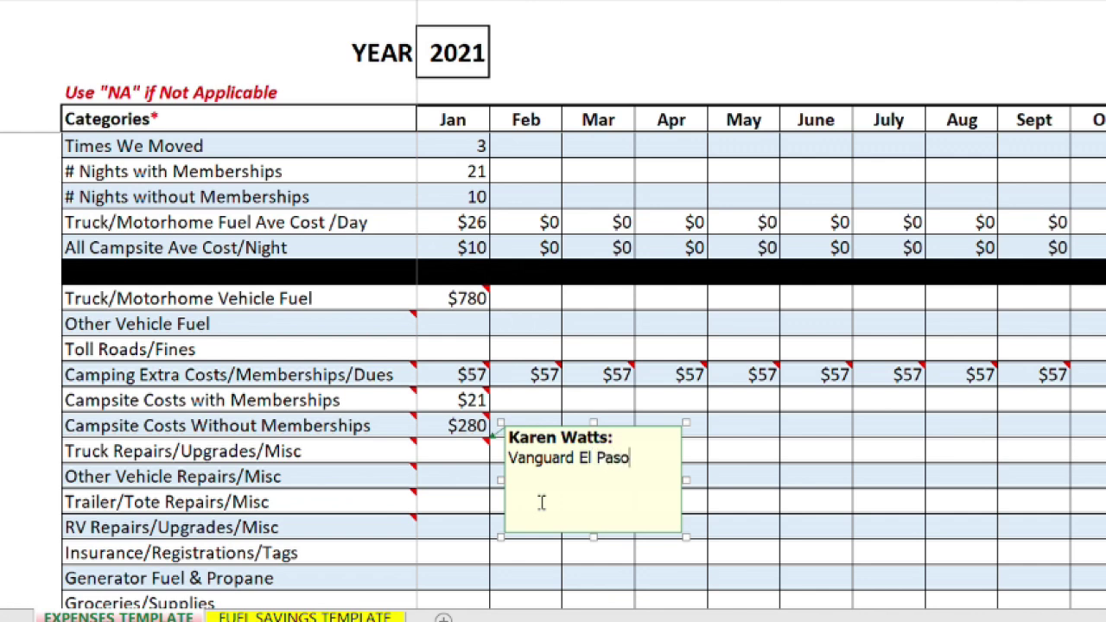
text( air leak $140)
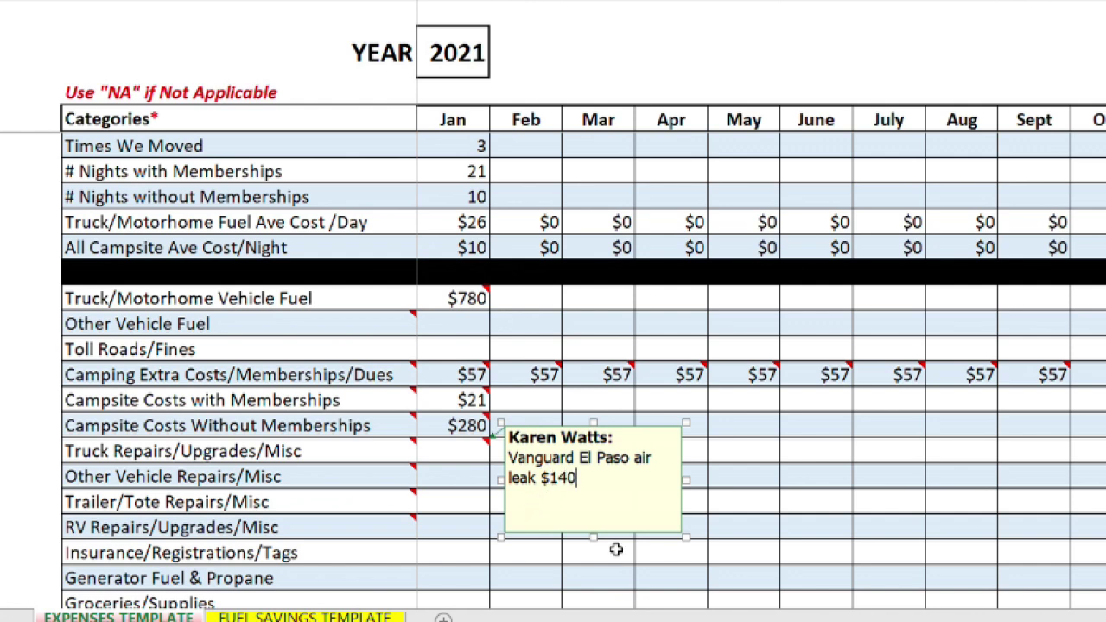
Step: Enlarge the January truck repairs comment box and add the line "new ignition $80"
drag(691, 541, 790, 573)
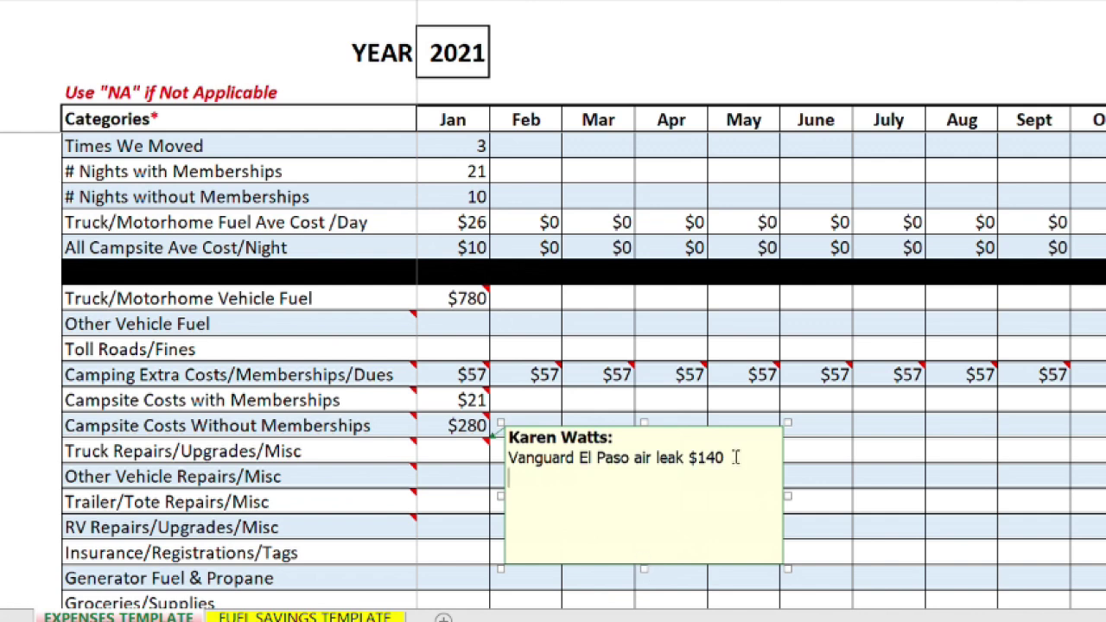
key(Return)
text(new ignition )
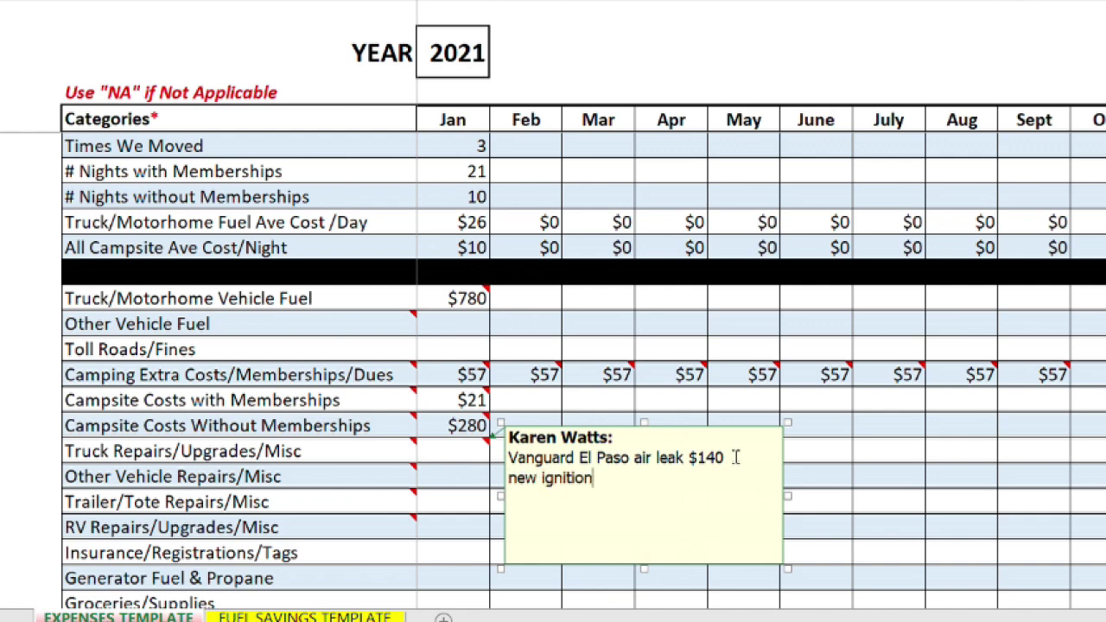
text($80)
Step: Enter the formula =140+80 for January's Truck Repairs/Upgrades/Misc
click(455, 451)
text(=)
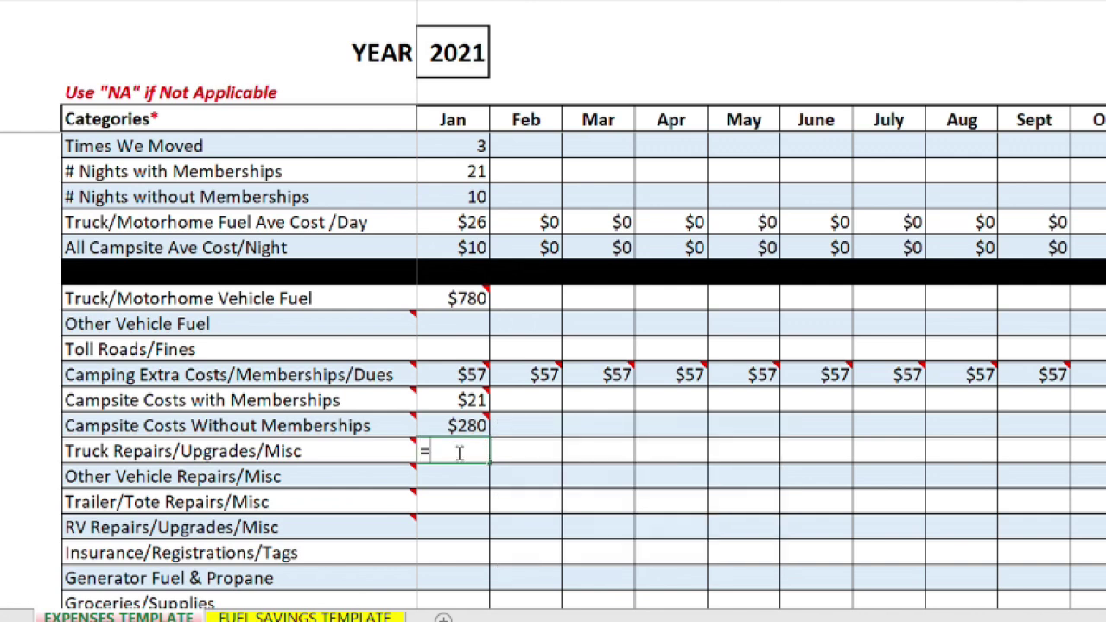
text(140+80)
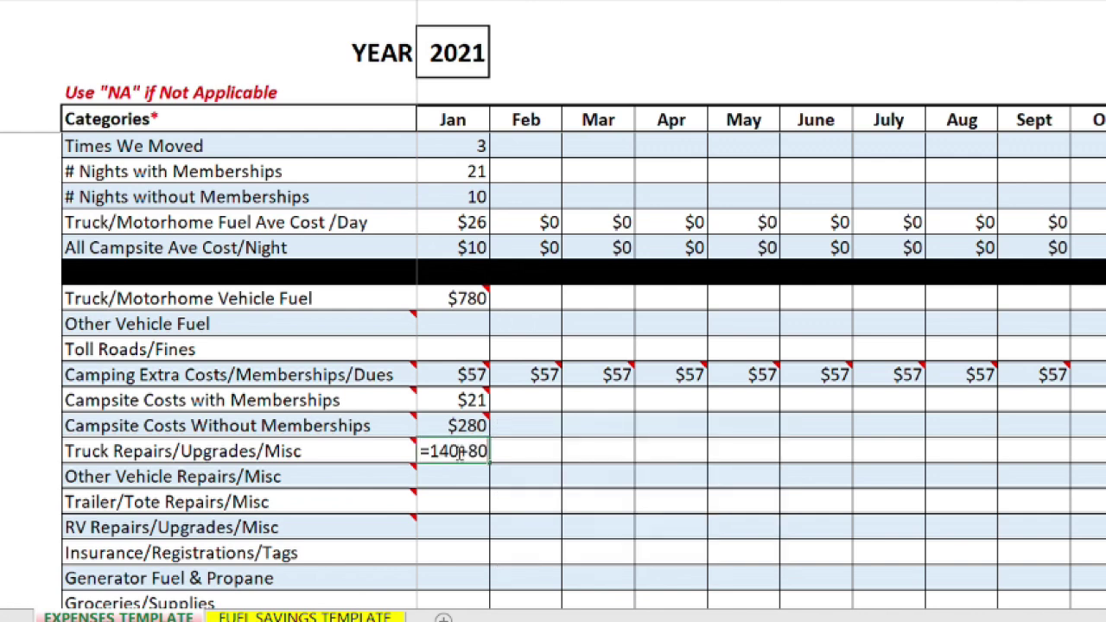
key(Return)
mouse_move(460, 450)
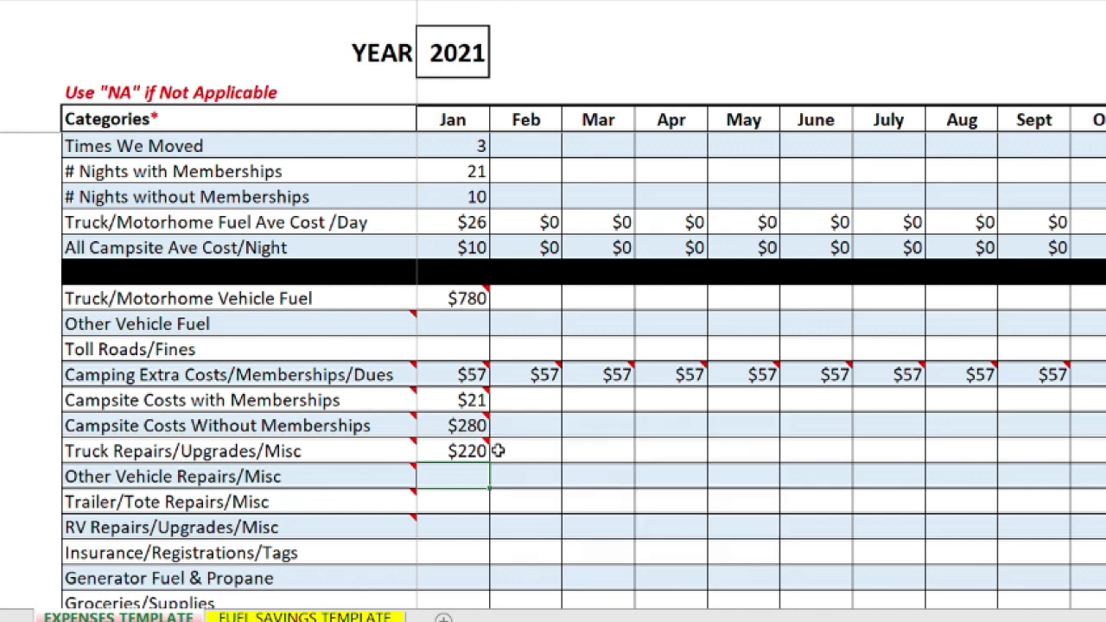
Step: Review the Trailer/Tote Repairs note and the expense categories from Insurance/Registrations/Tags through Dining Out/Liquor
scroll(447, 500, down, 1)
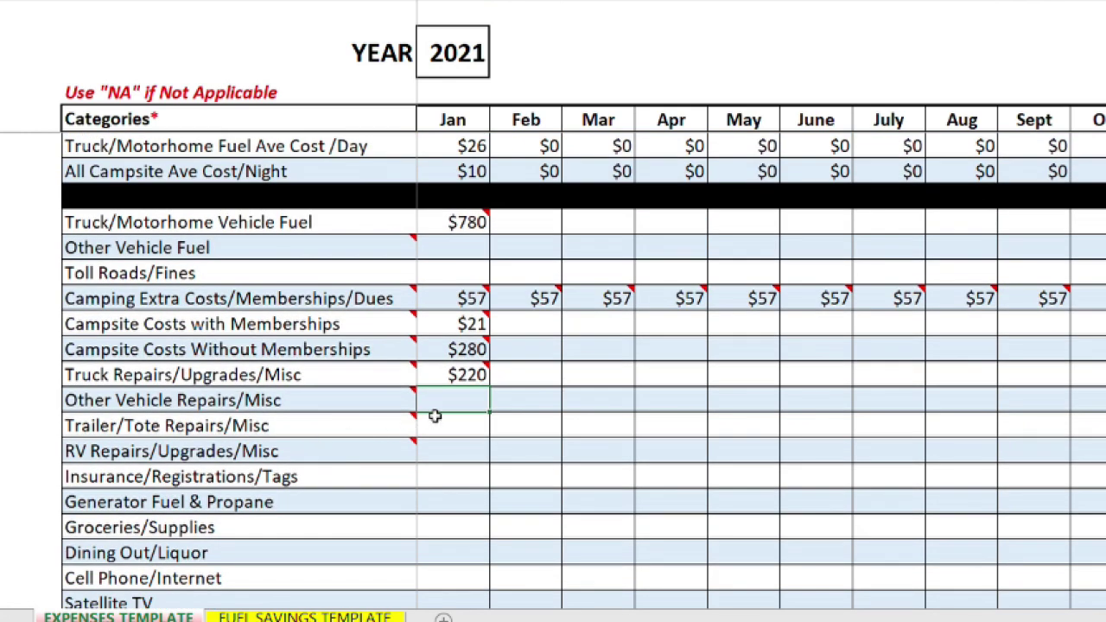
mouse_move(351, 409)
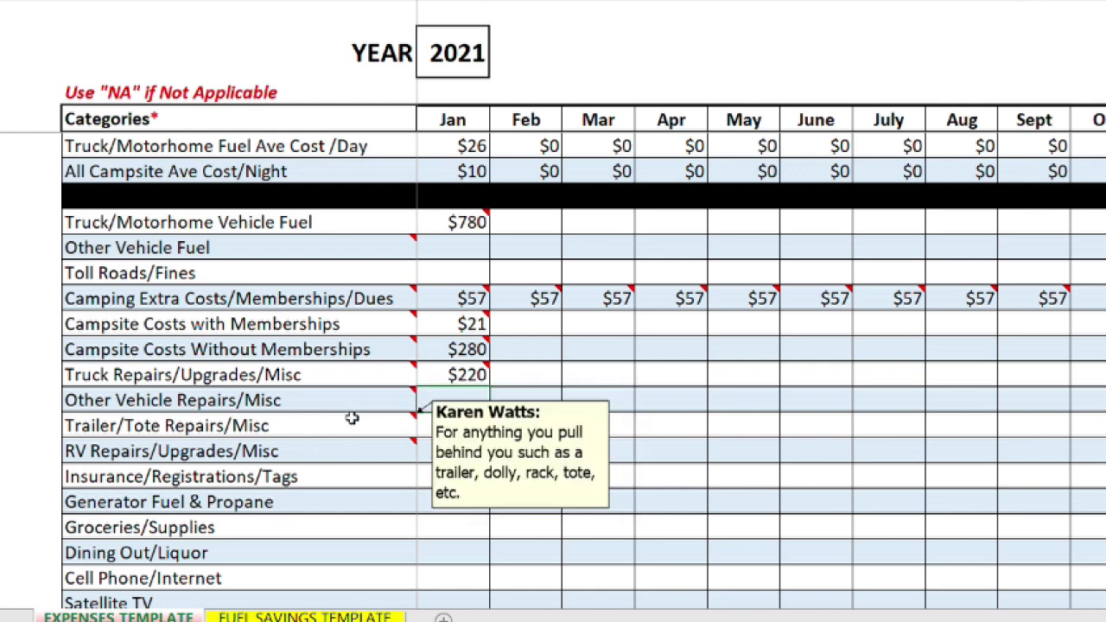
mouse_move(354, 451)
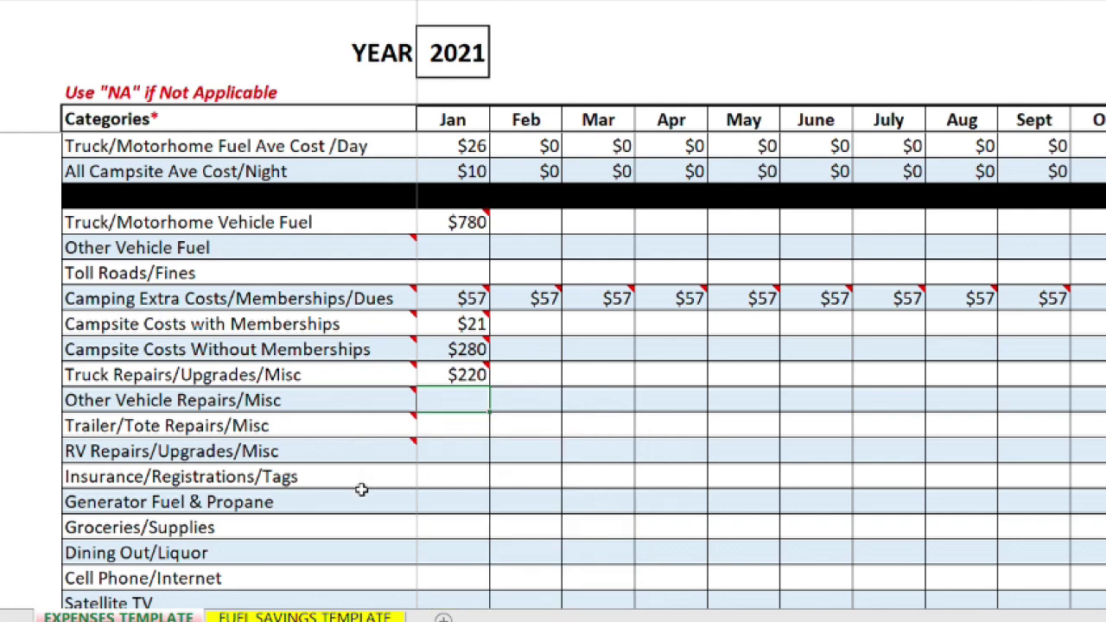
scroll(350, 458, down, 1)
click(318, 400)
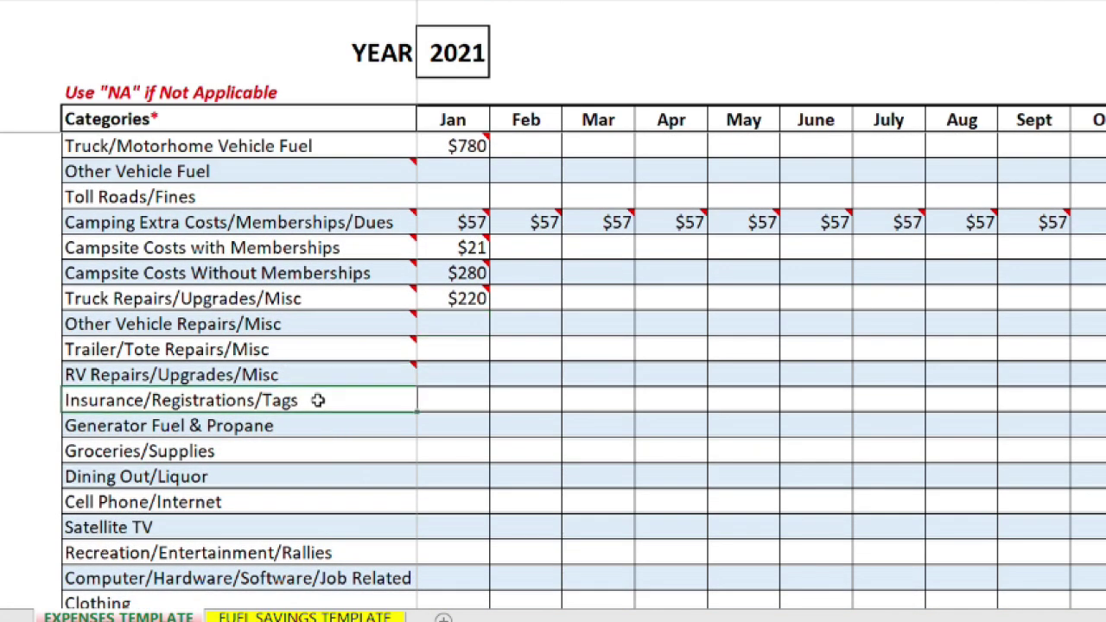
key(Down)
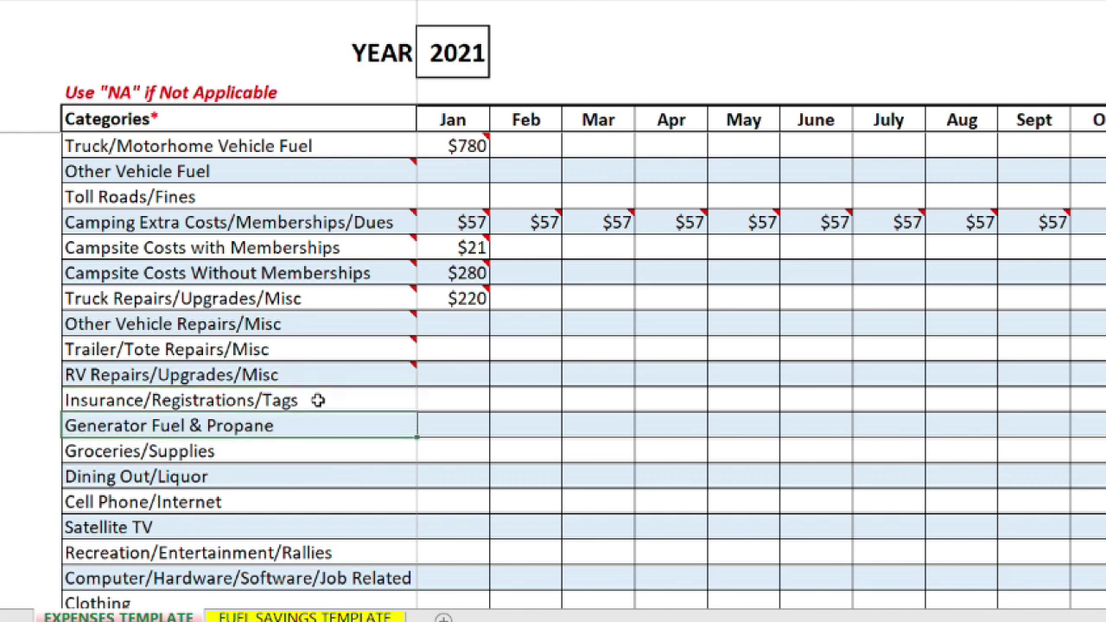
click(330, 445)
click(332, 471)
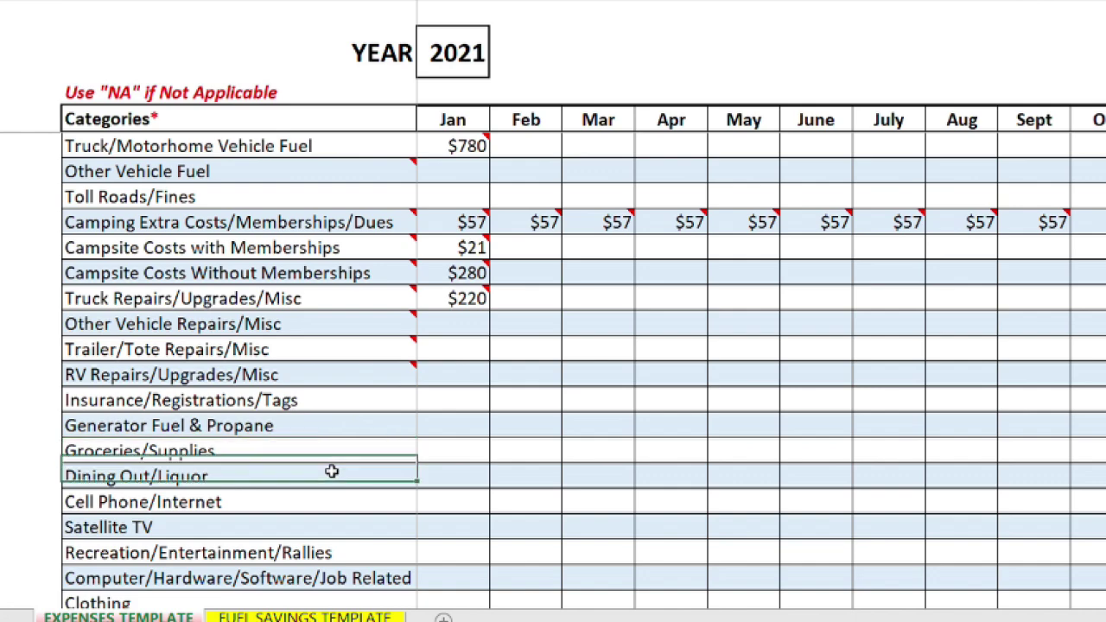
Step: Review the remaining expense categories from Cell Phone/Internet through Other Items, one row at a time
scroll(332, 471, down, 3)
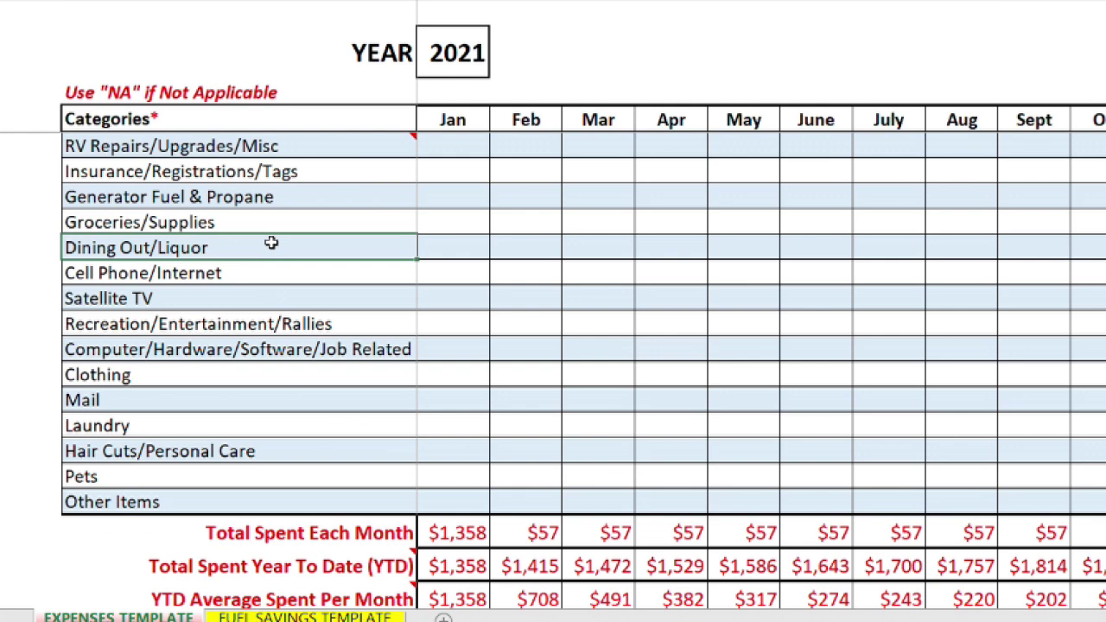
click(278, 272)
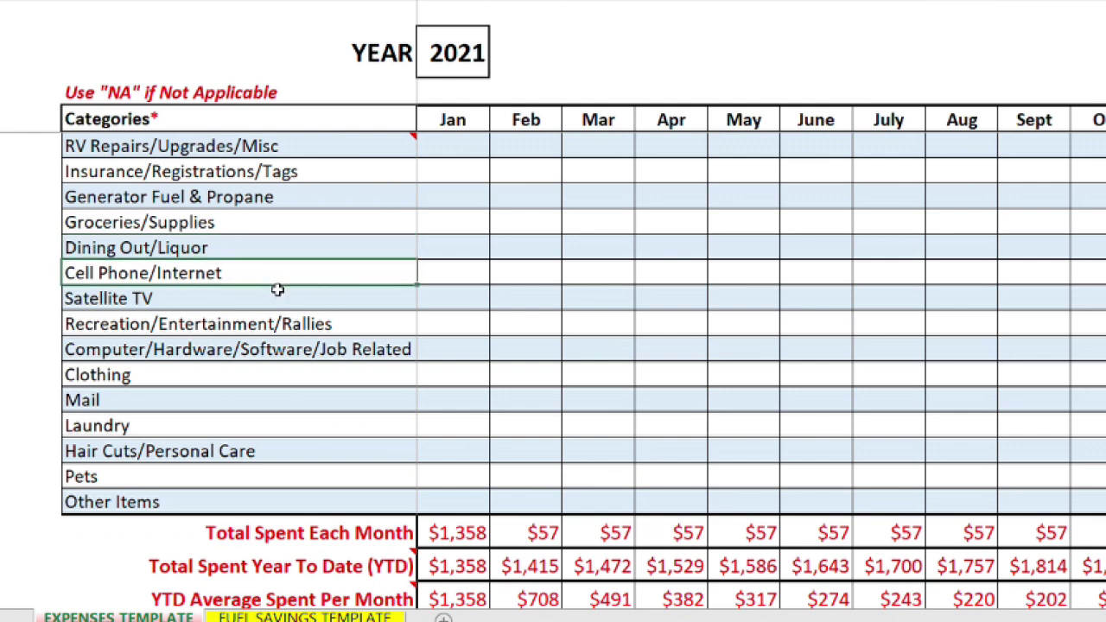
click(279, 293)
click(368, 323)
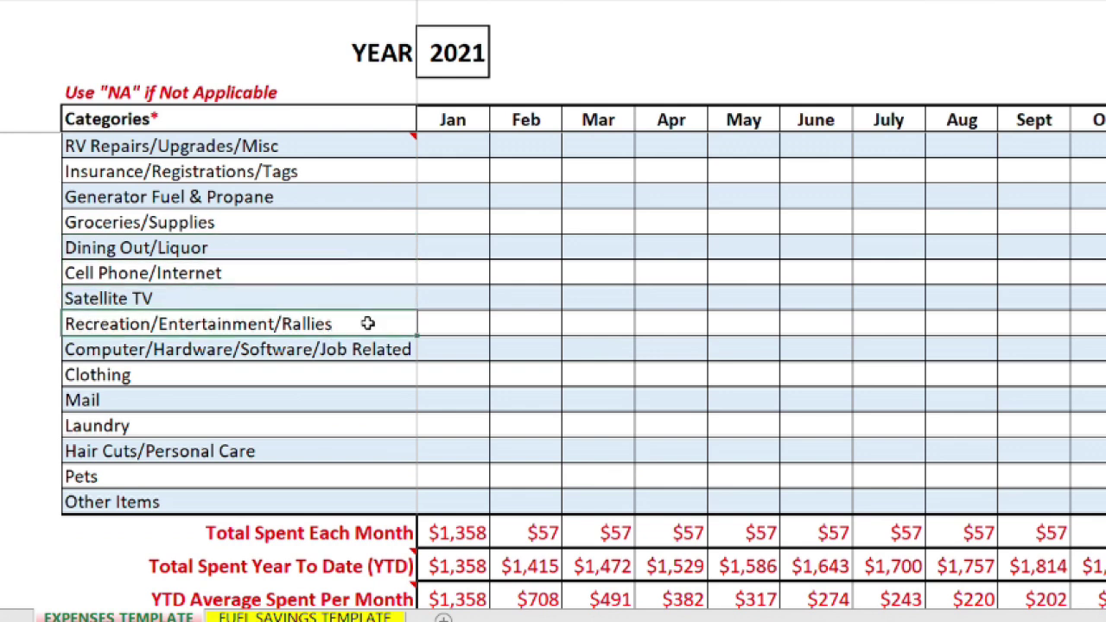
click(372, 347)
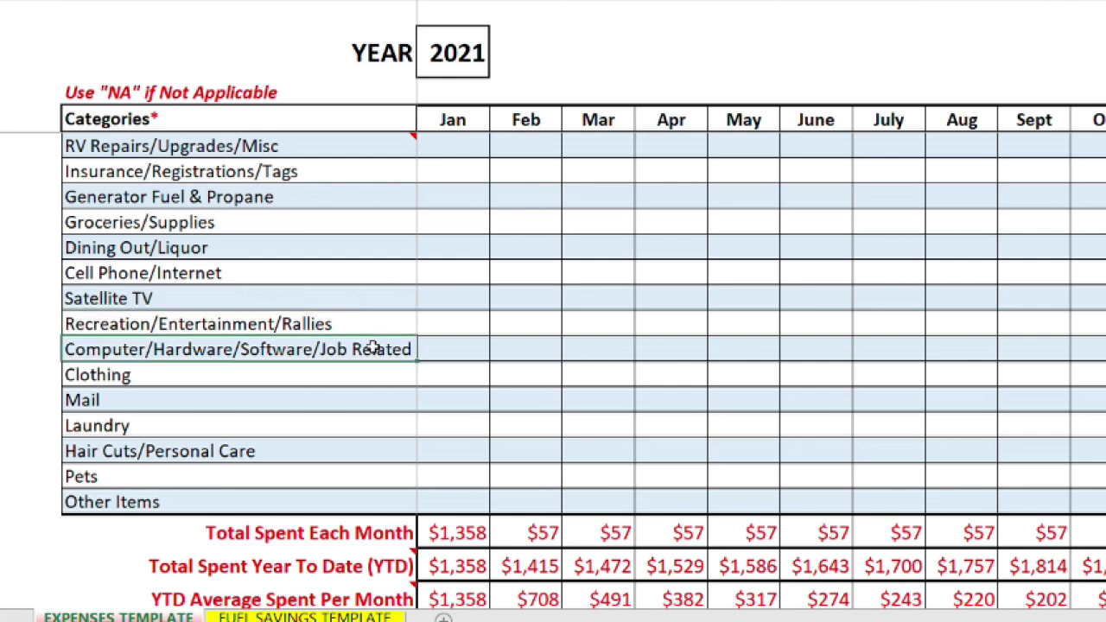
click(375, 374)
click(370, 400)
click(367, 423)
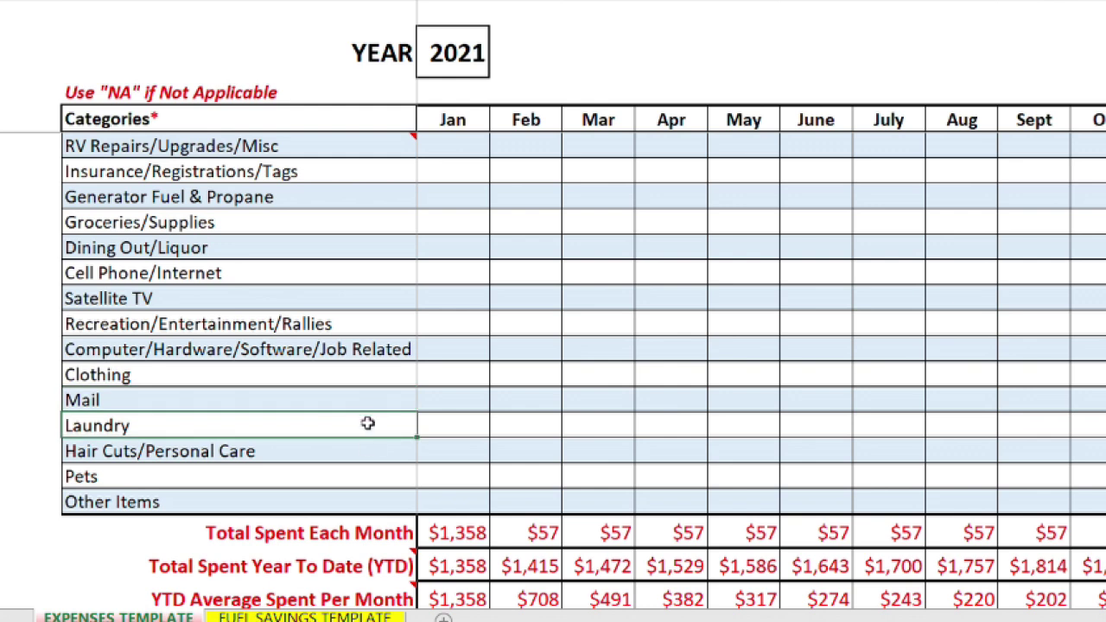
click(366, 449)
click(363, 477)
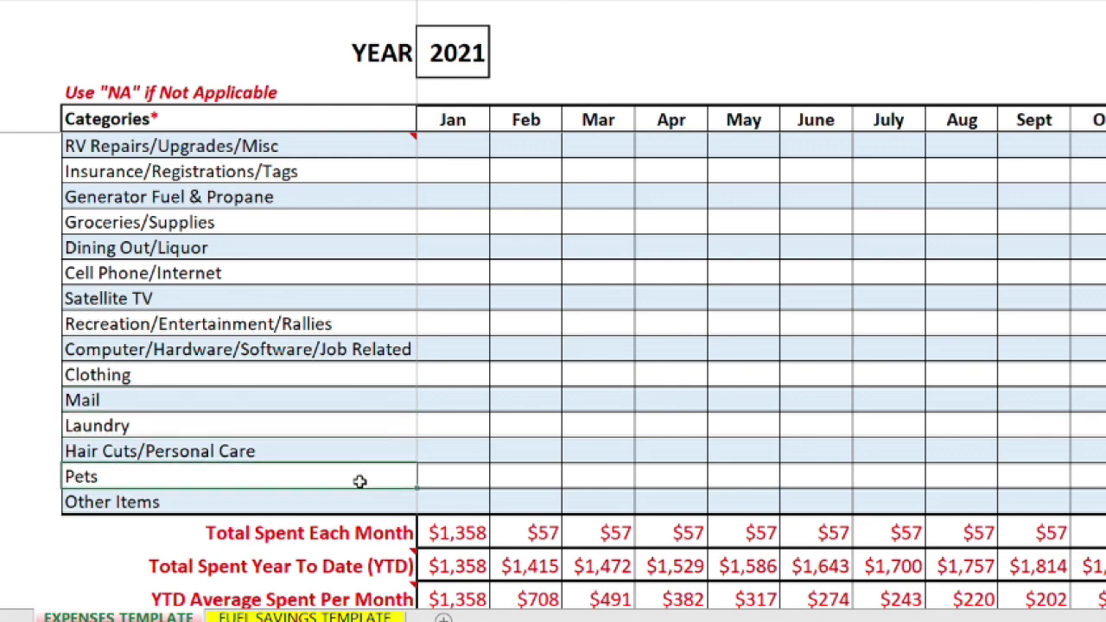
click(361, 500)
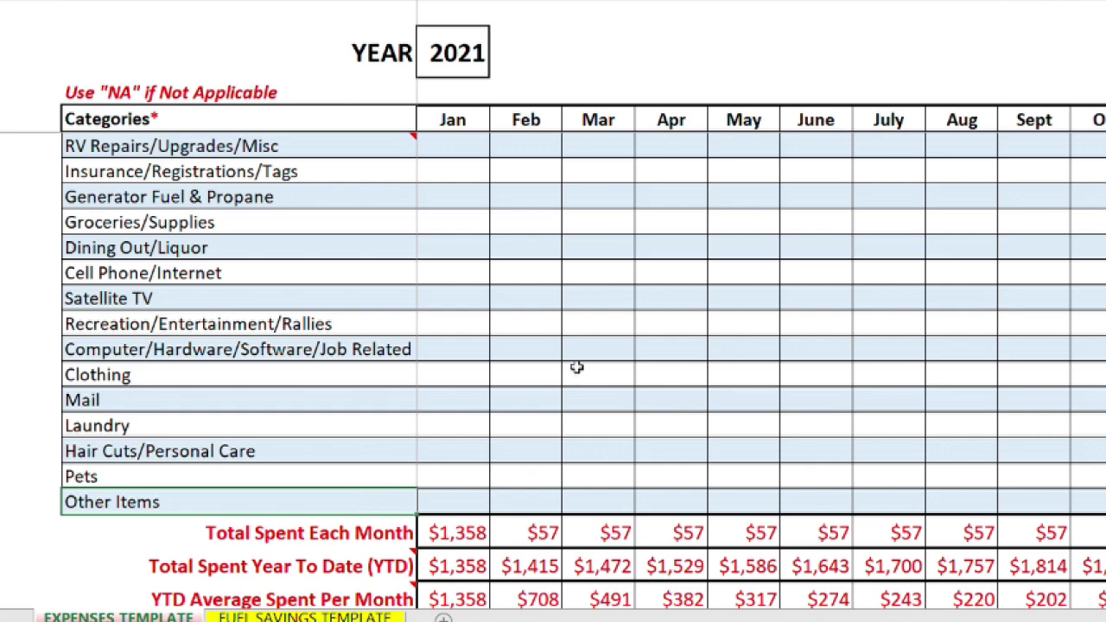
Step: Add the line "blue beacon $70" to the comment on January's Truck Repairs/Upgrades/Misc cell
scroll(579, 366, up, 3)
scroll(580, 366, up, 2)
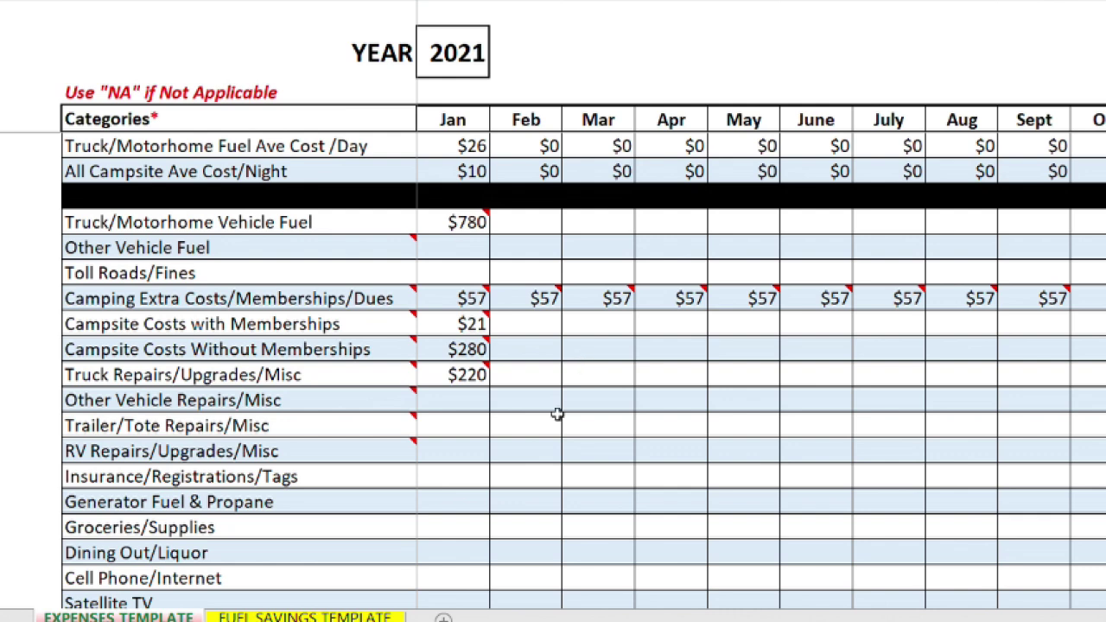
mouse_move(458, 373)
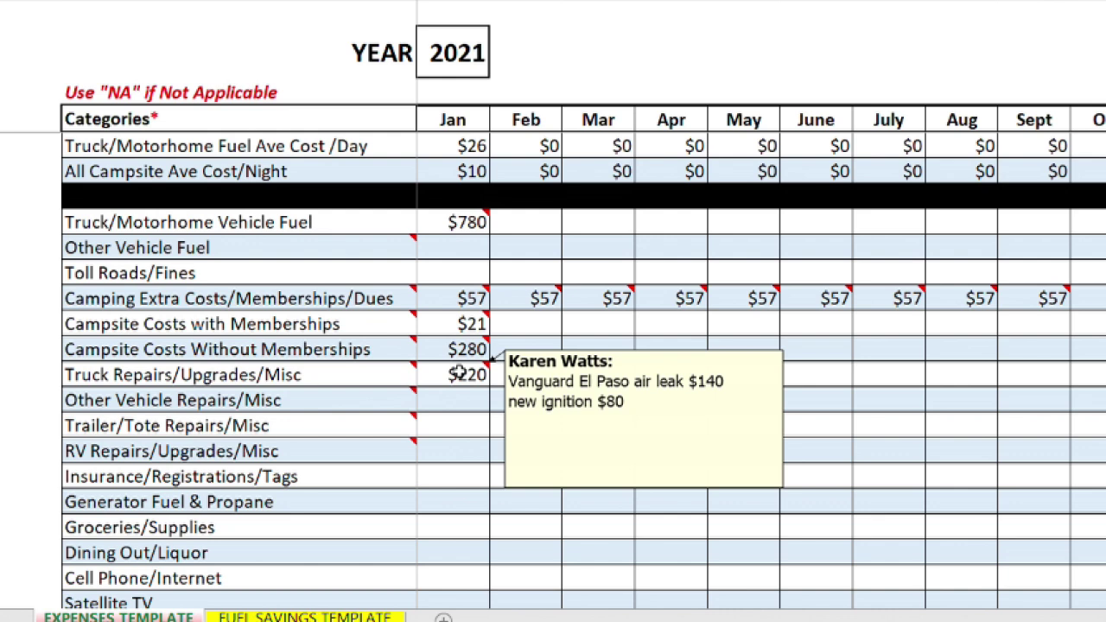
click(463, 379)
right_click(467, 383)
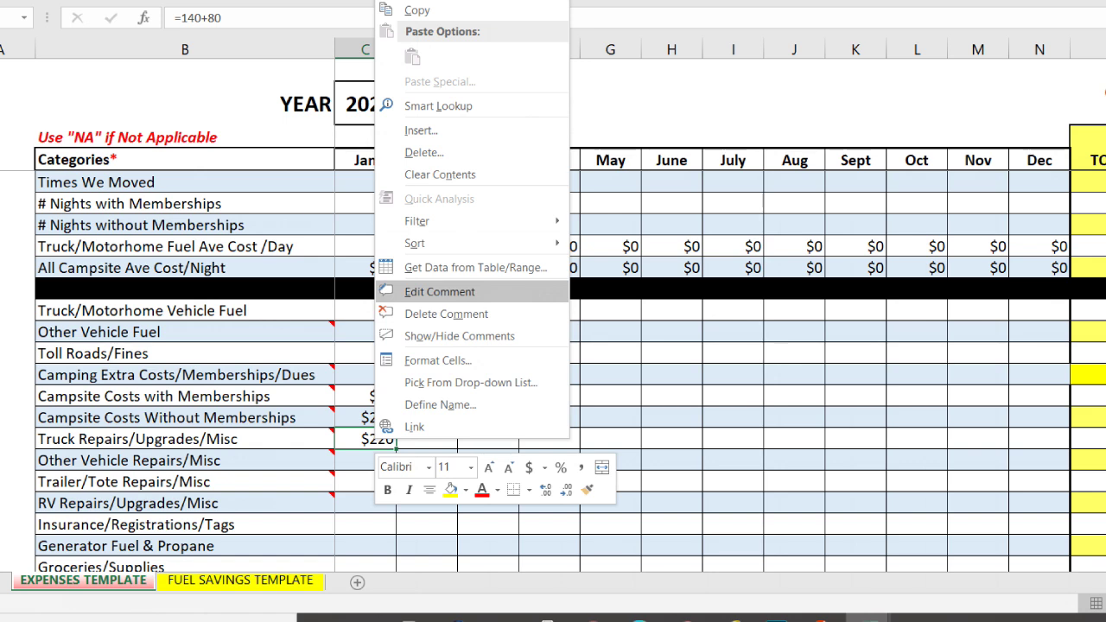
click(440, 291)
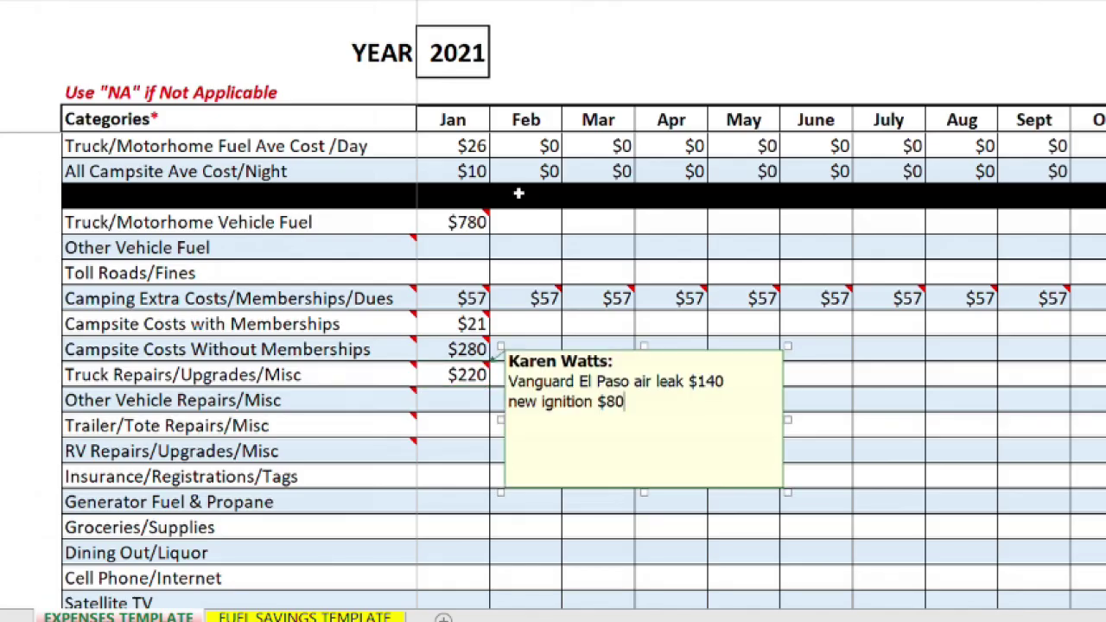
text(blue beacon)
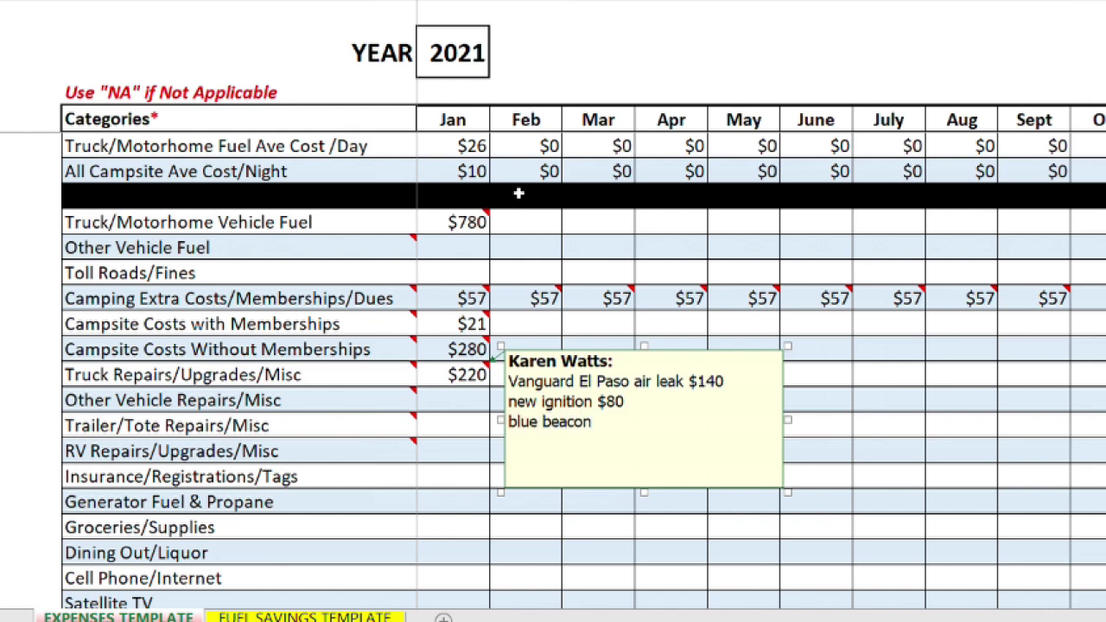
text( $70)
Step: Extend January's Truck Repairs/Upgrades/Misc formula to =140+80+70
click(457, 375)
text(=140+80)
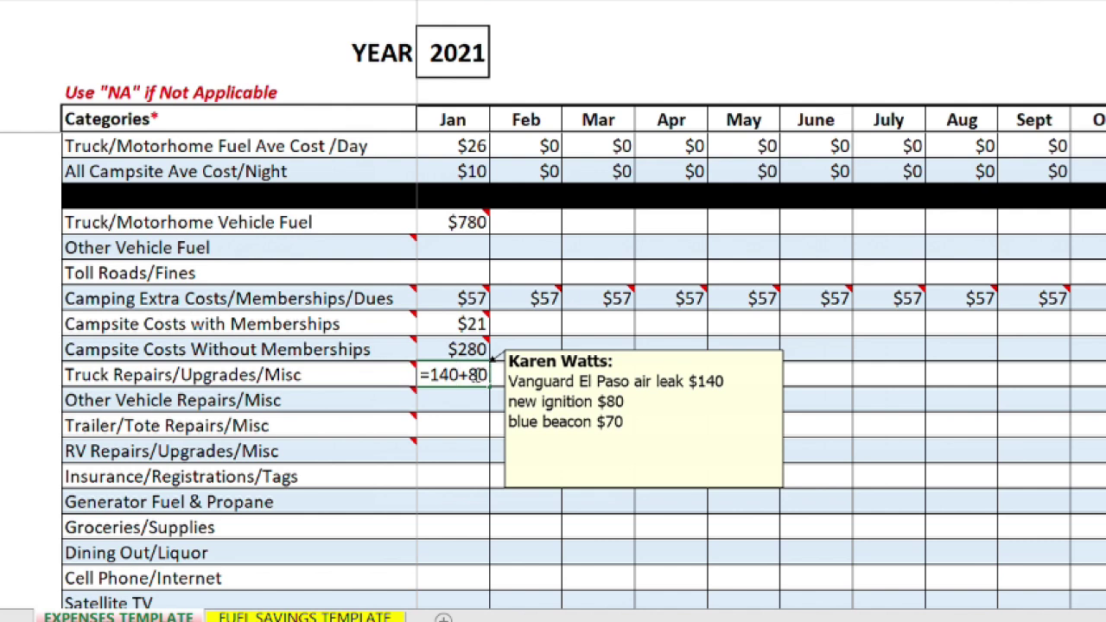
text(+70)
key(Return)
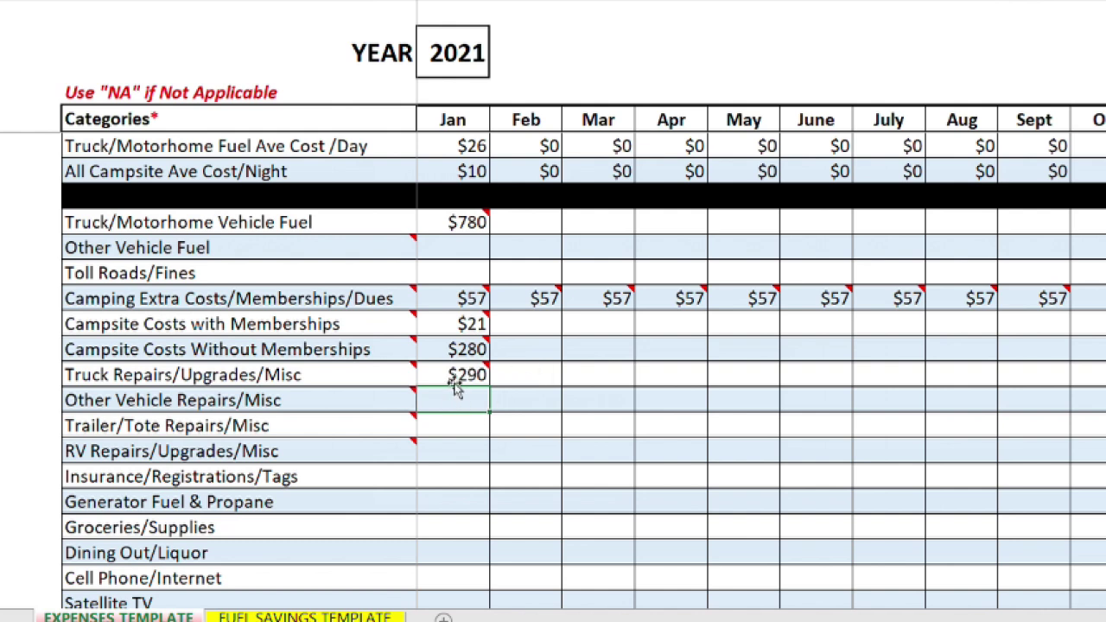
Step: Add the line "oil change ABC Volvo Center Houston $400" to January's Truck Repairs/Upgrades/Misc comment
mouse_move(438, 372)
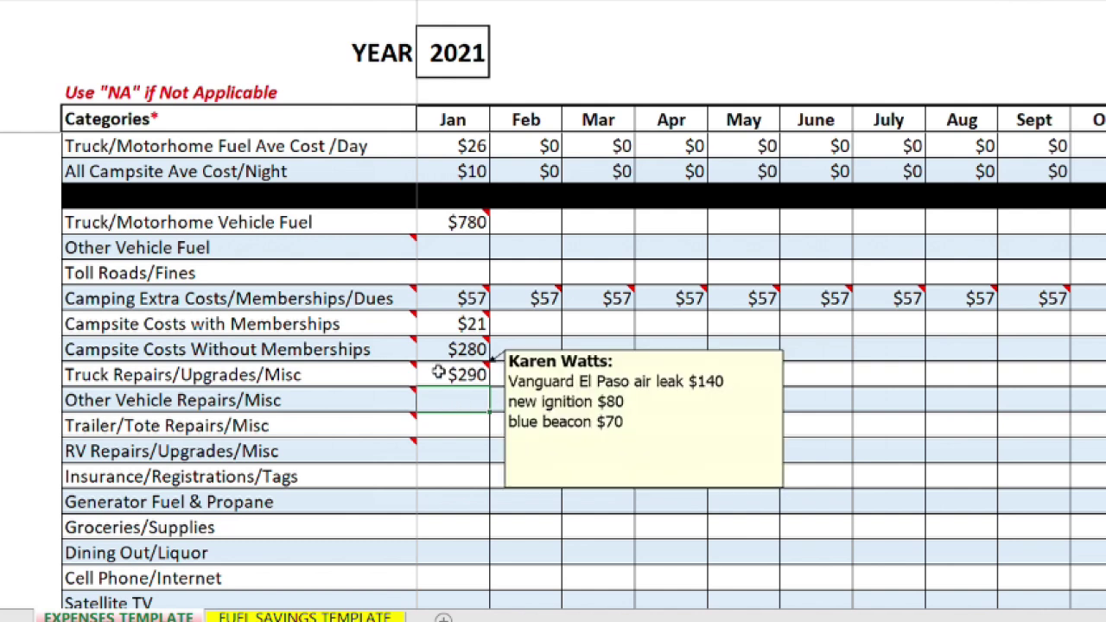
click(438, 372)
key(shift+F2)
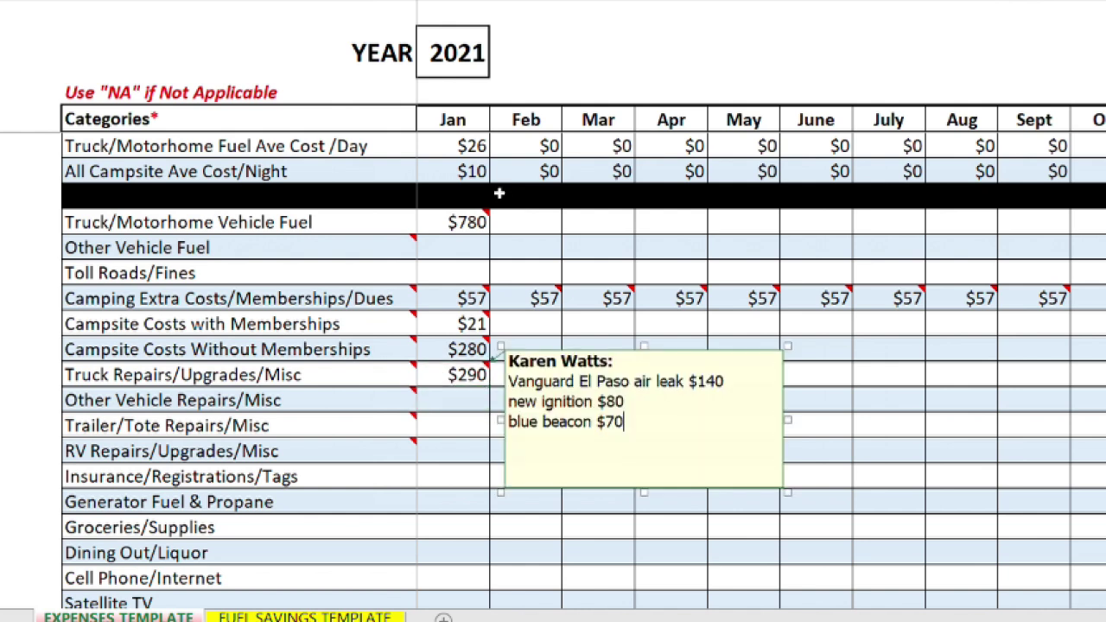
key(Return)
text(oil change)
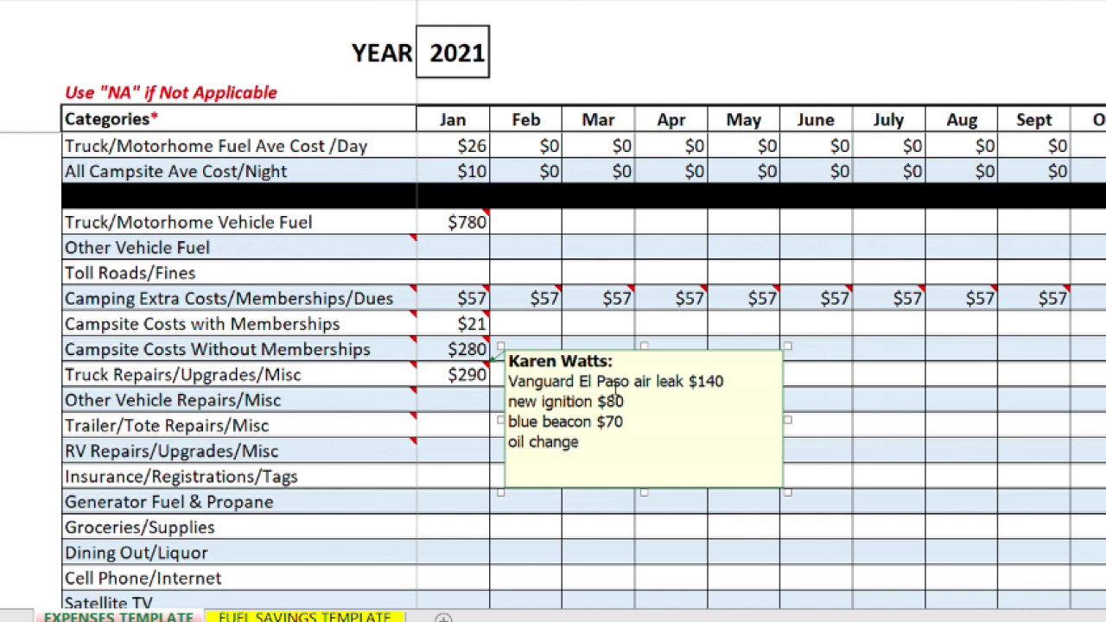
text( ABC Vlov)
key(BackSpace)
key(BackSpace)
text(vo )
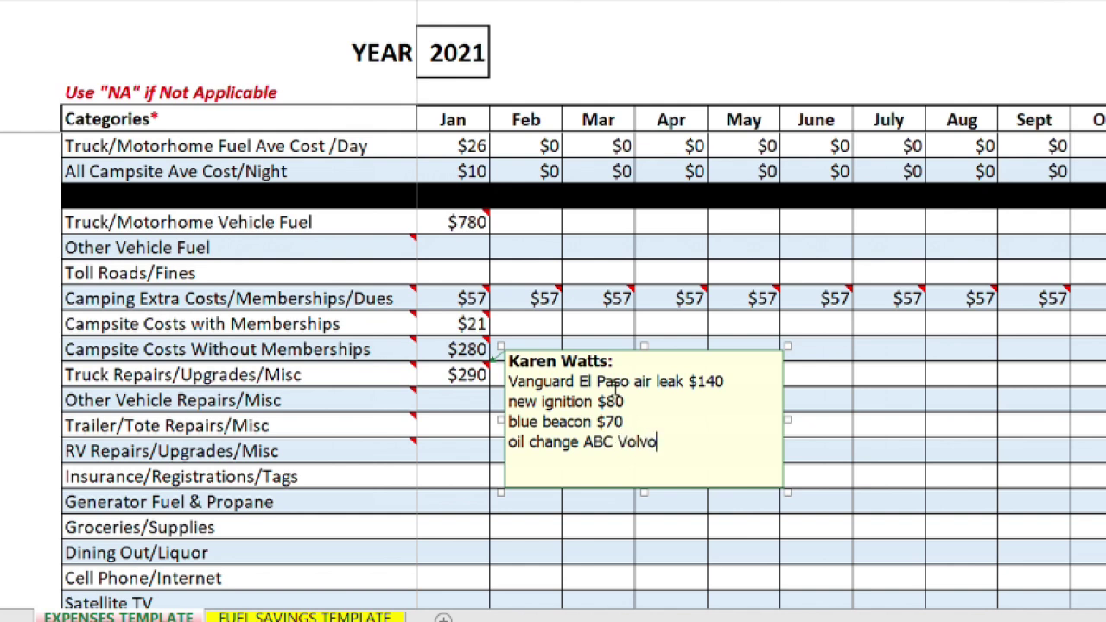
text(Center Houston $400)
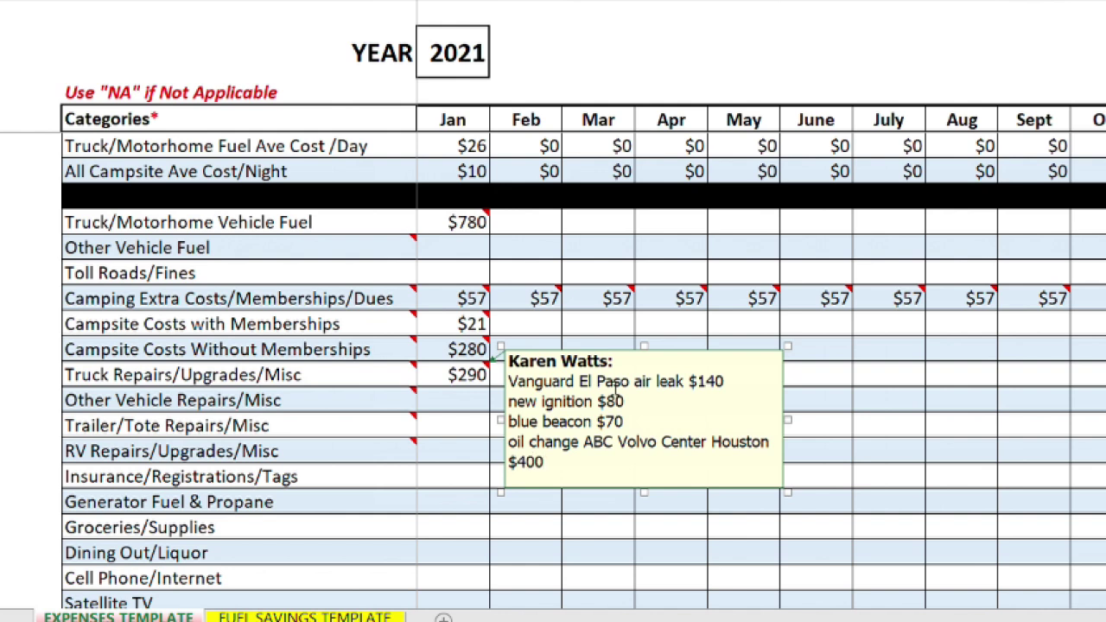
Step: Append +400 to January's Truck Repairs/Upgrades/Misc formula, making it =140+80+70+400
double_click(450, 373)
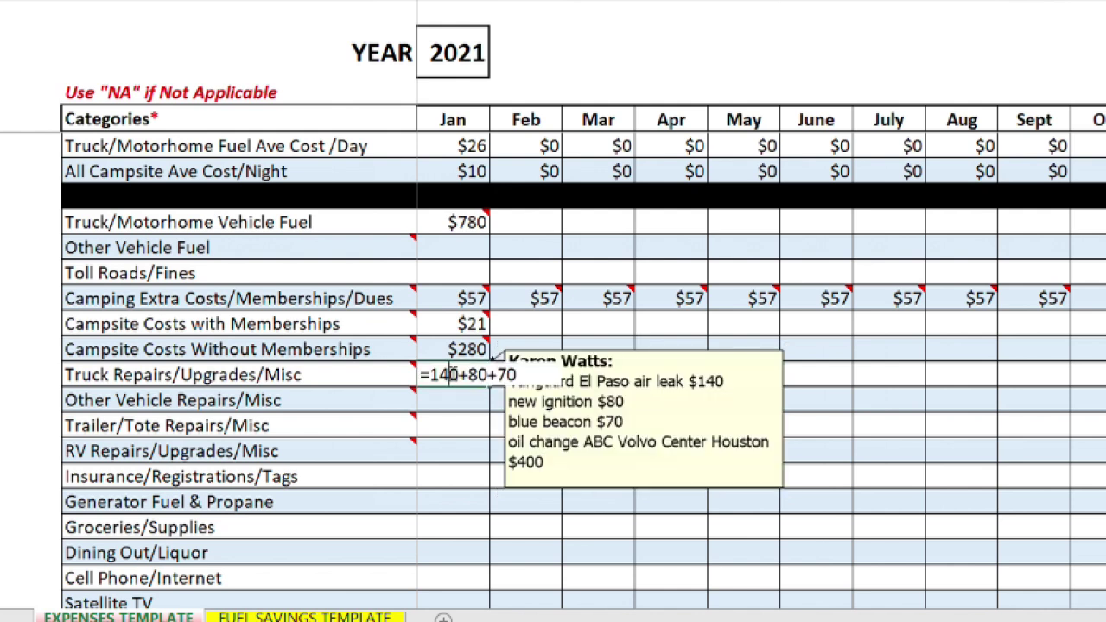
text(+400)
key(Return)
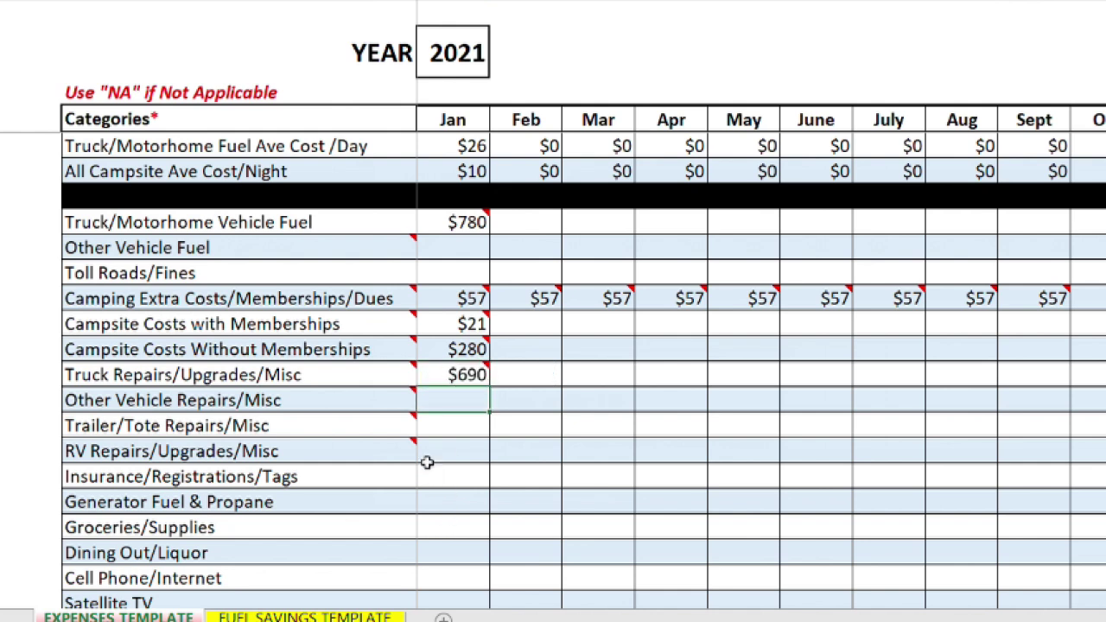
Step: Check January's truck repairs comment against its cell, and examine the monthly total, year-to-date total and average rows
mouse_move(456, 375)
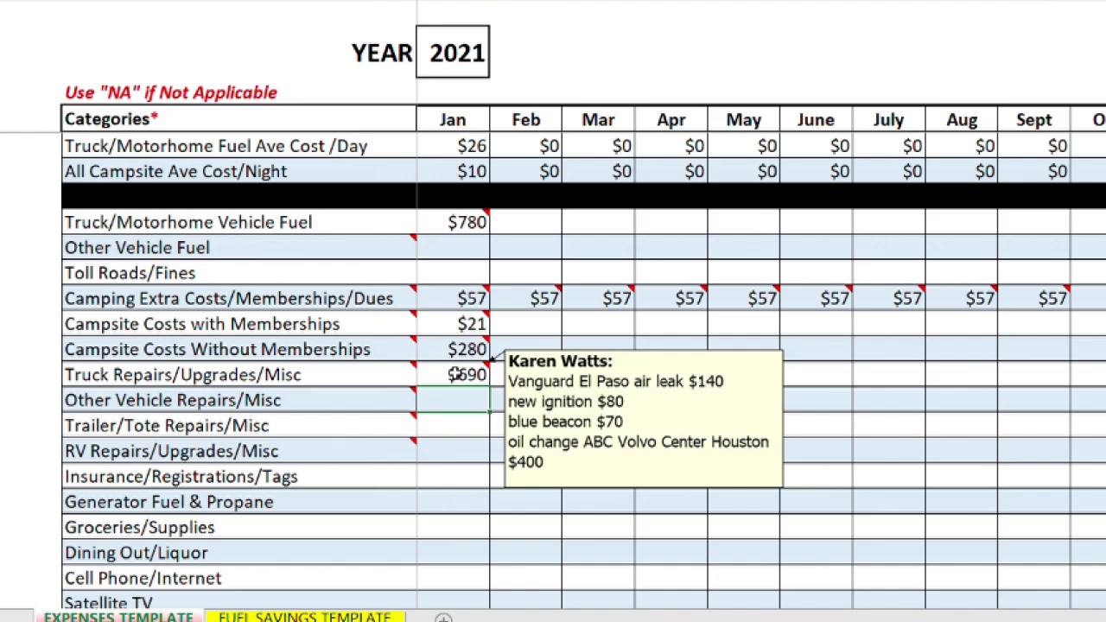
scroll(447, 424, down, 4)
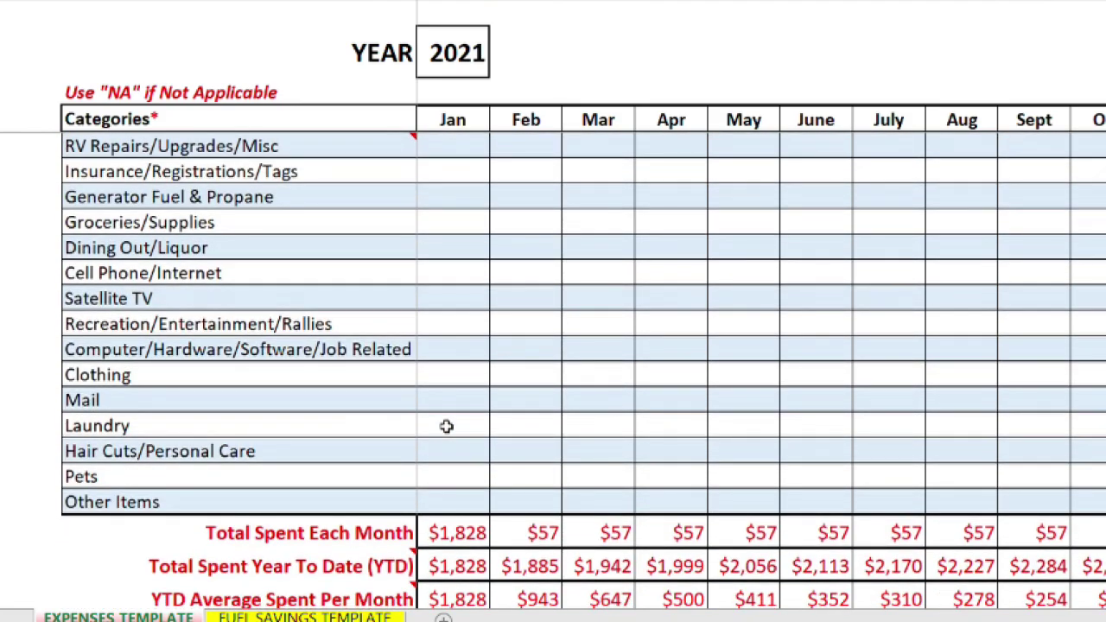
scroll(447, 426, down, 1)
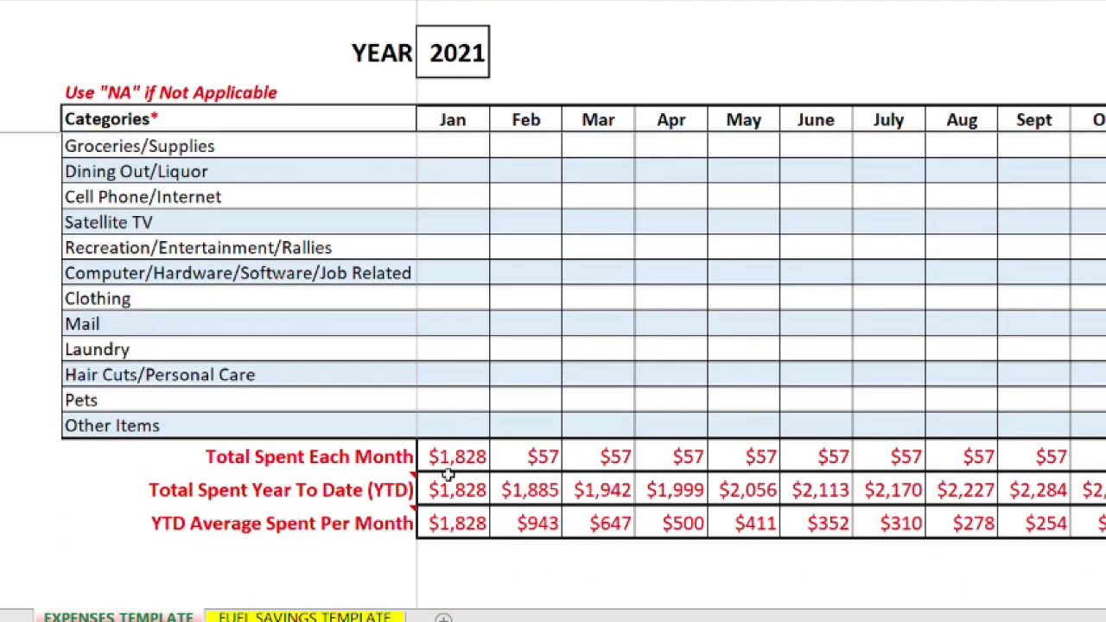
mouse_move(428, 500)
scroll(605, 593, up, 7)
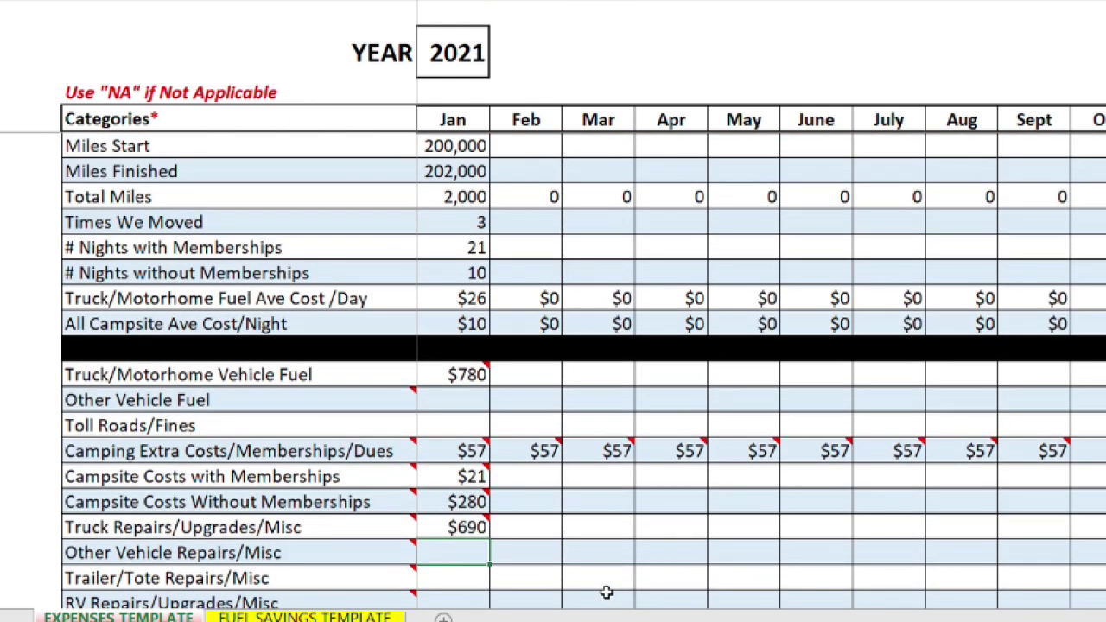